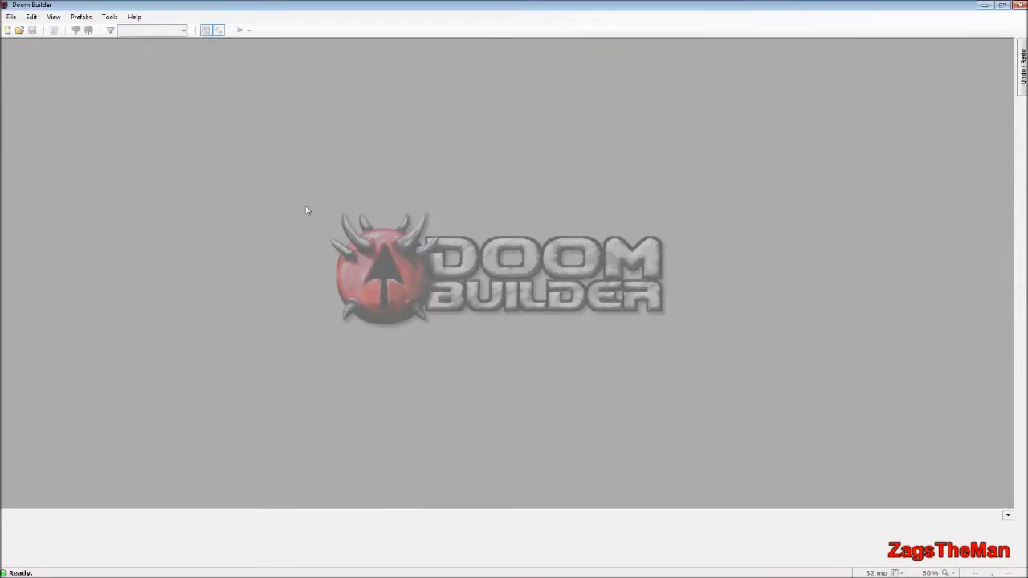
Step: Start a new map named MAP01 with the game configuration ZDoom (Doom in Hexen format)
{"action": "left_click", "coordinate": [7, 30]}
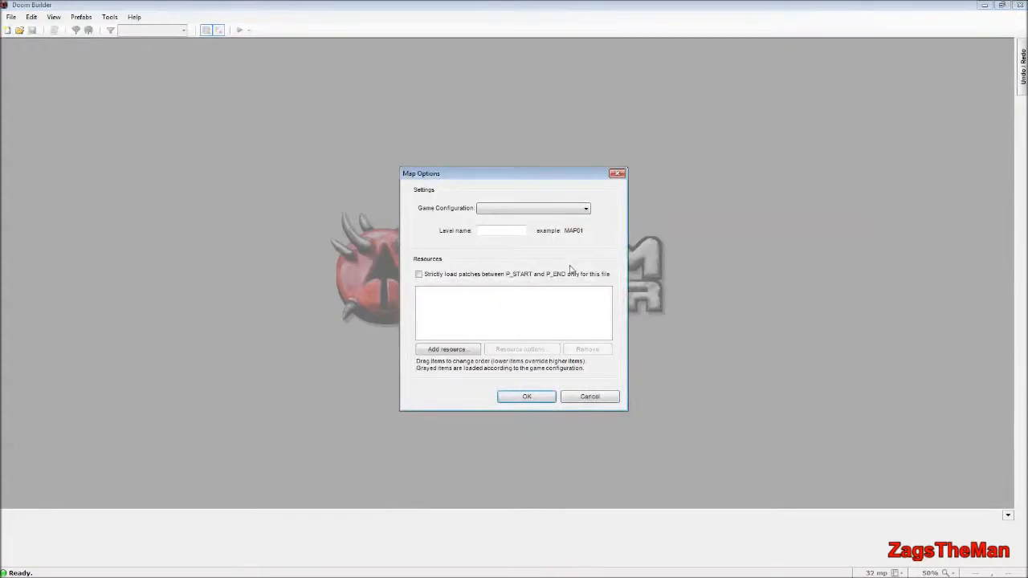
{"action": "left_click", "coordinate": [554, 208]}
{"action": "scroll", "coordinate": [578, 274], "scroll_direction": "down", "scroll_amount": 3}
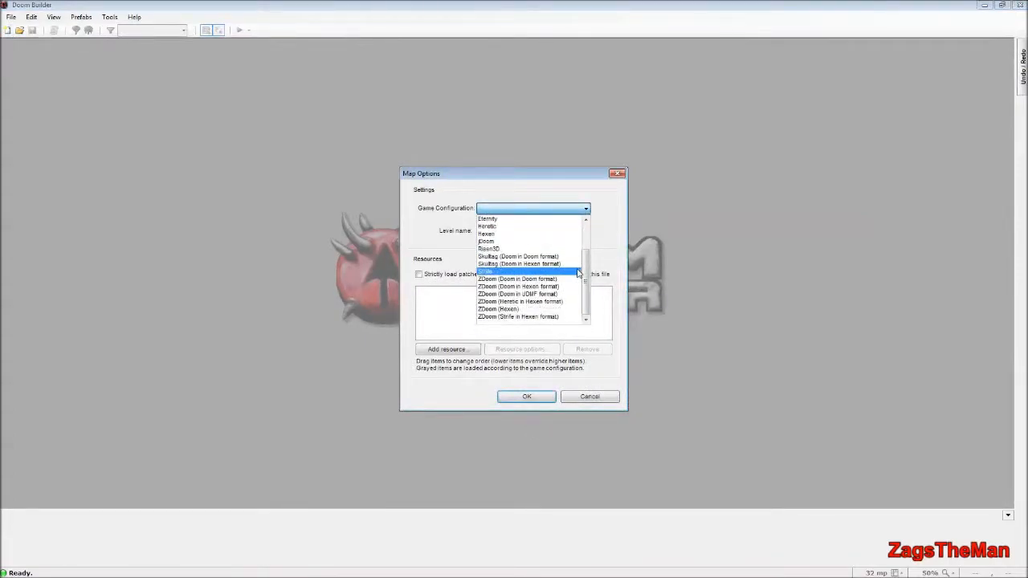
{"action": "left_click", "coordinate": [537, 286]}
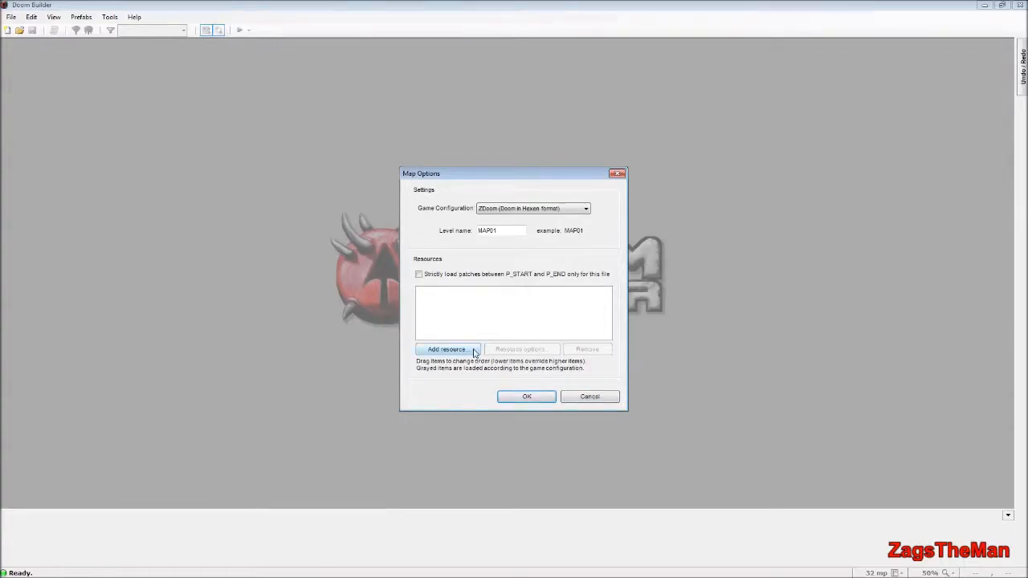
Step: Add doom2.wad as a WAD resource for the map and accept the map options
{"action": "left_click", "coordinate": [446, 349]}
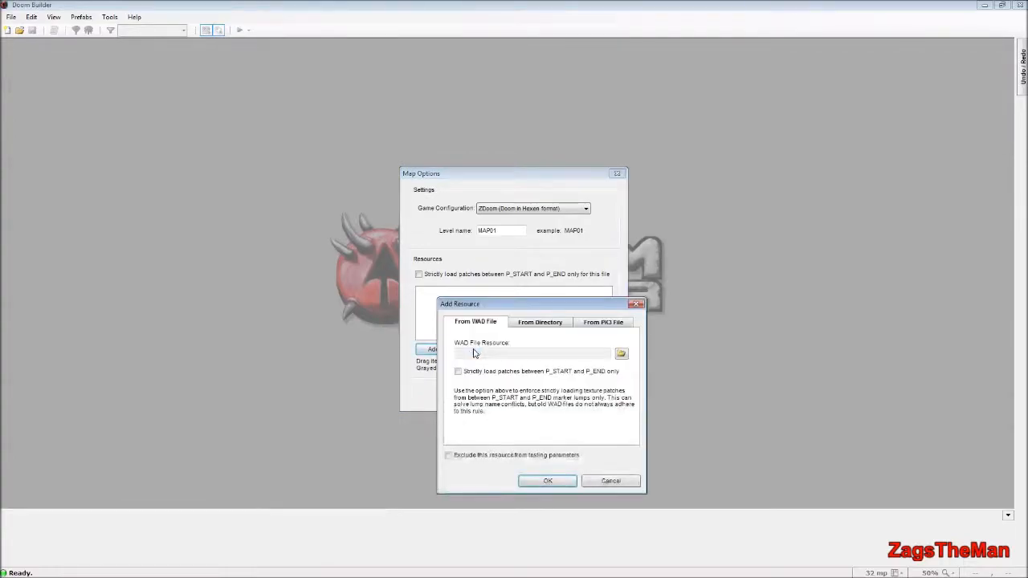
{"action": "left_click", "coordinate": [621, 355]}
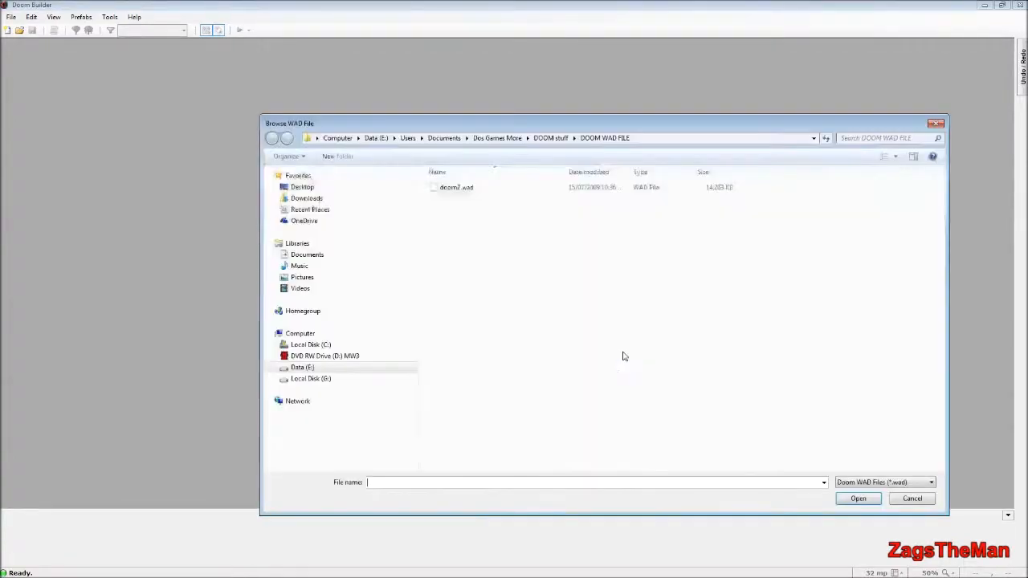
{"action": "double_click", "coordinate": [453, 189]}
{"action": "left_click", "coordinate": [549, 481]}
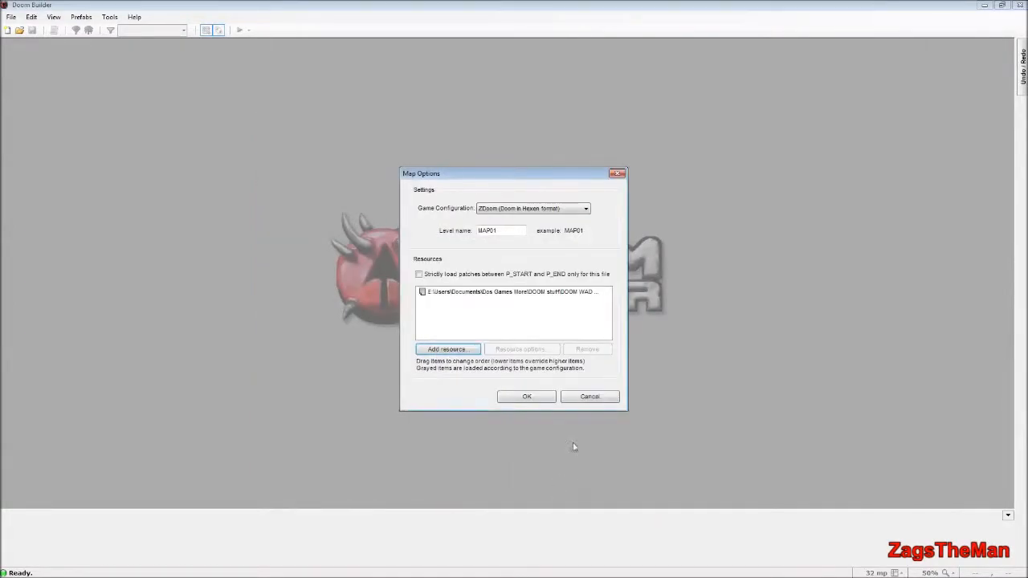
{"action": "left_click", "coordinate": [526, 398]}
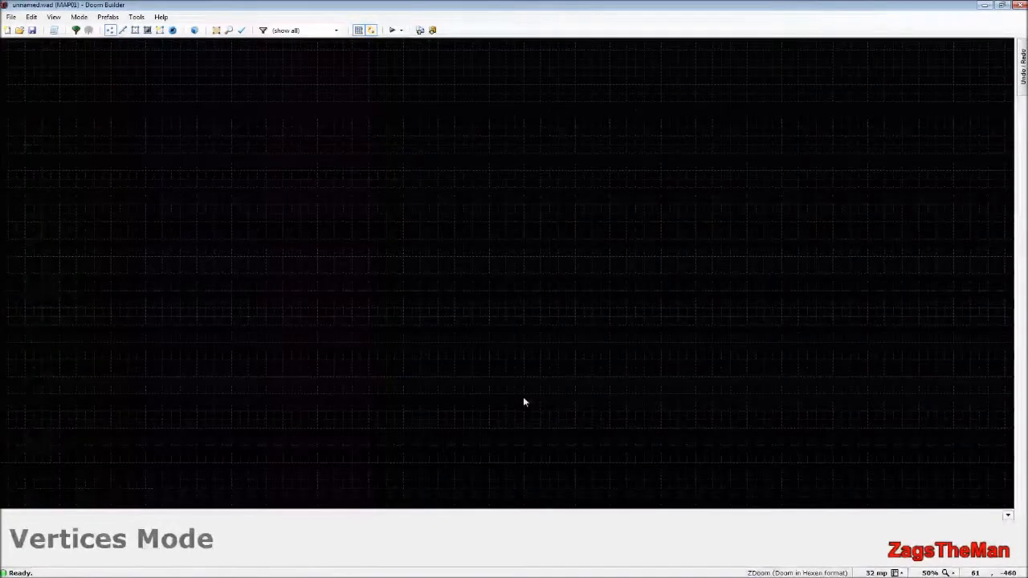
Step: In linedefs mode, draw a closed 256 by 256 square sector as the first room
{"action": "key", "text": "l"}
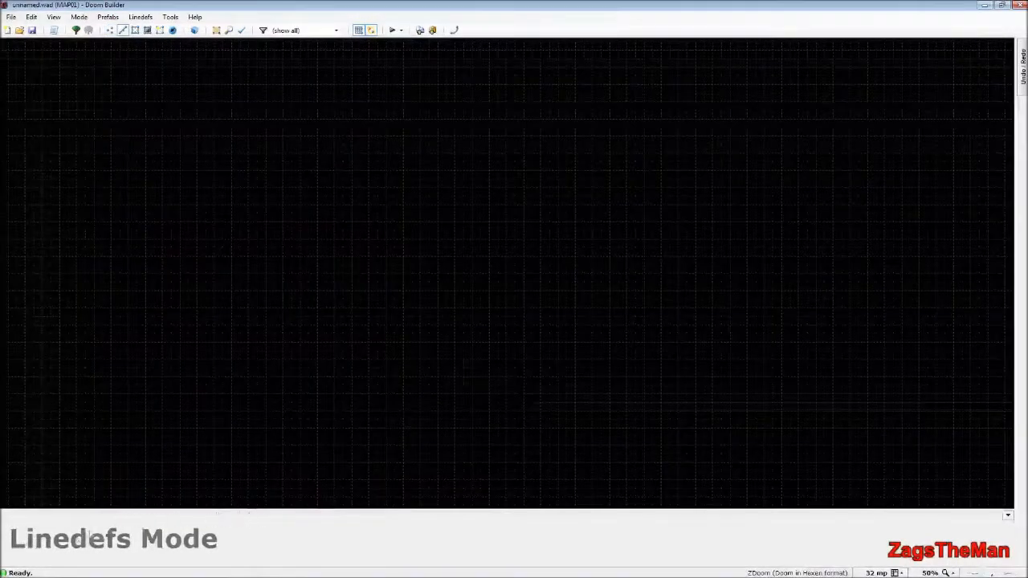
{"action": "scroll", "coordinate": [503, 402], "scroll_direction": "up", "scroll_amount": 7}
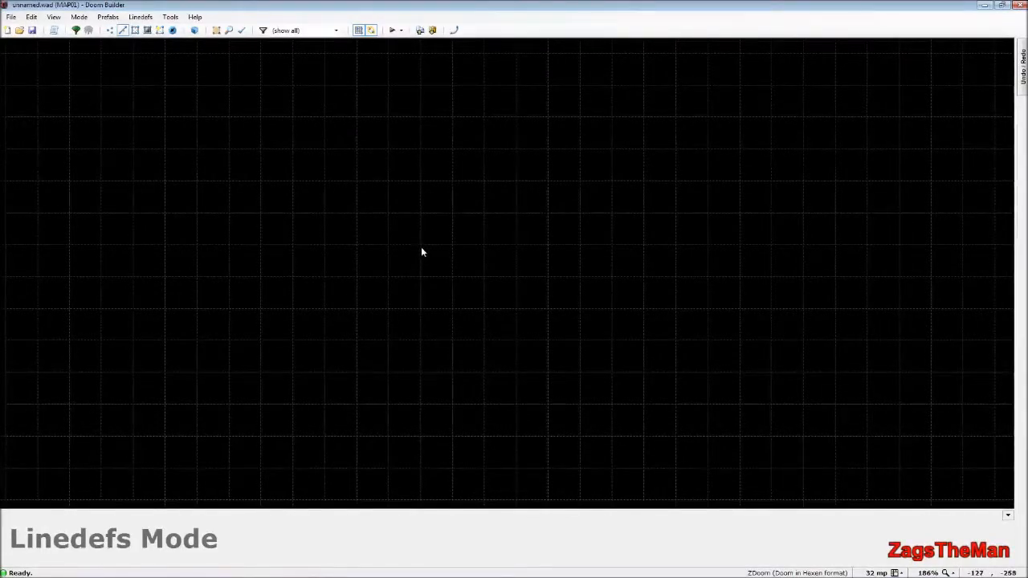
{"action": "key", "text": "space"}
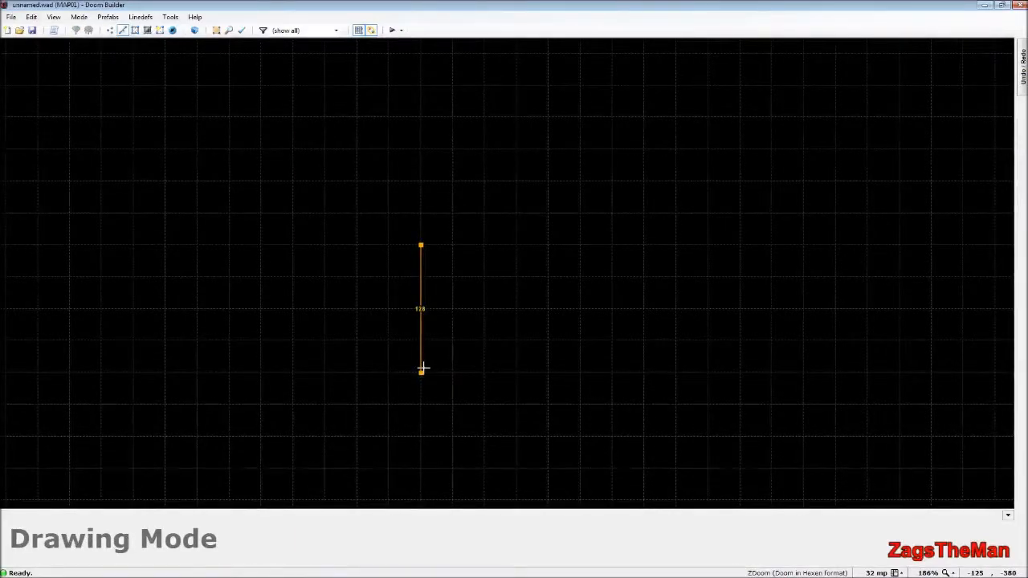
{"action": "left_click", "coordinate": [421, 440]}
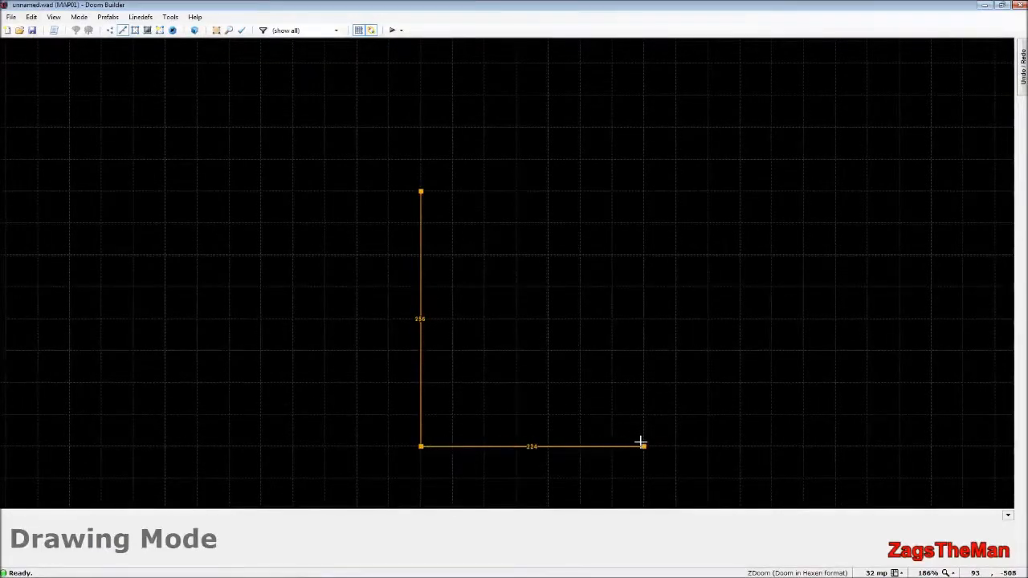
{"action": "left_click", "coordinate": [675, 445]}
{"action": "left_click", "coordinate": [674, 191]}
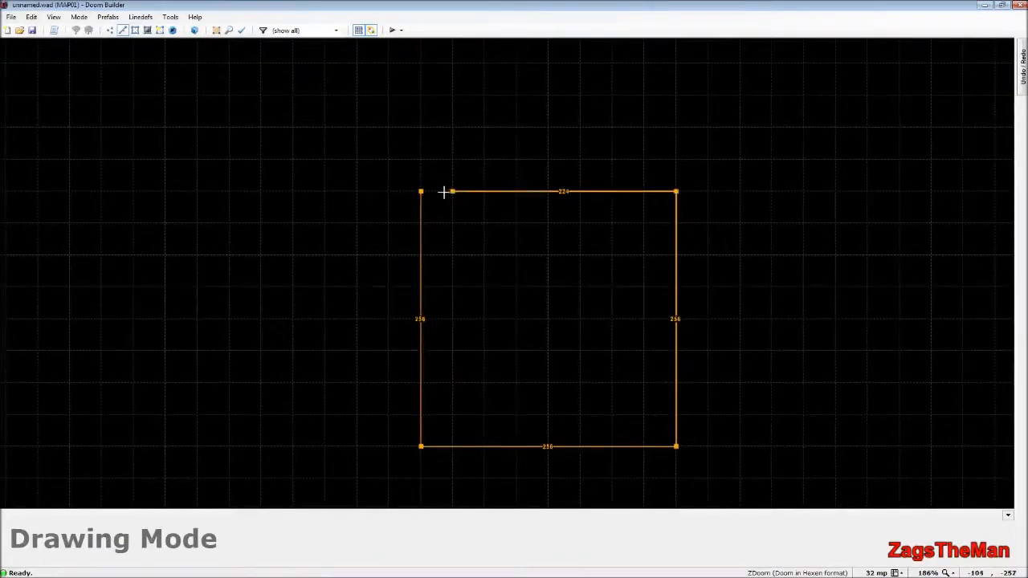
{"action": "left_click", "coordinate": [421, 191]}
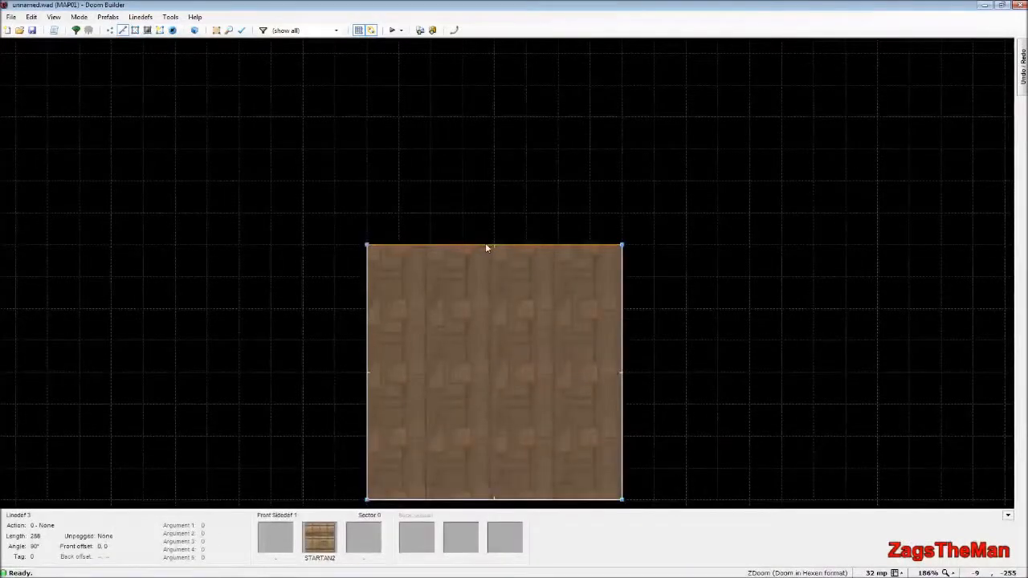
Step: Draw a passage sector 128 wide and 64 deep, centred on the upper edge of the square room
{"action": "key", "text": "ctrl+d"}
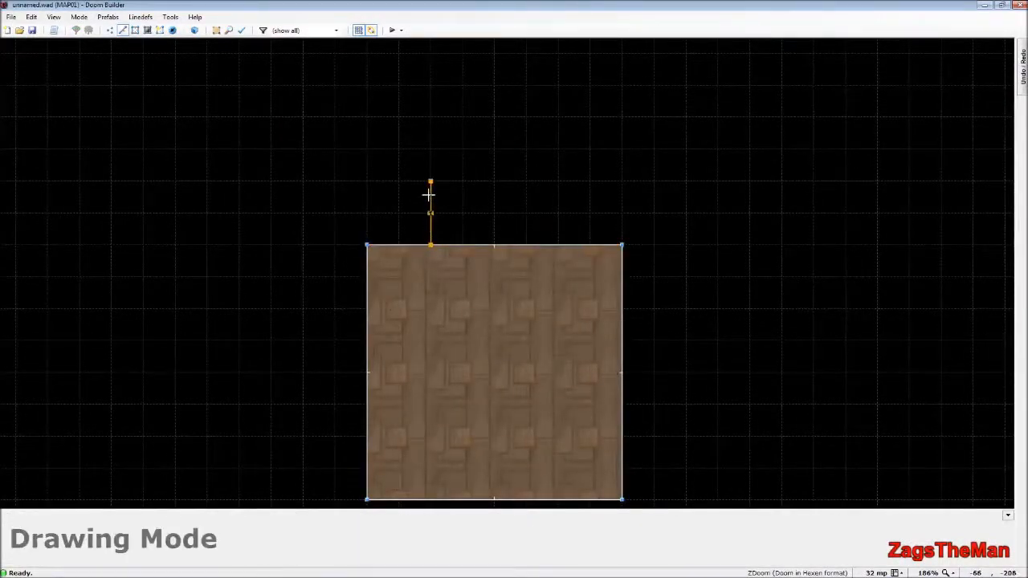
{"action": "left_click", "coordinate": [431, 182]}
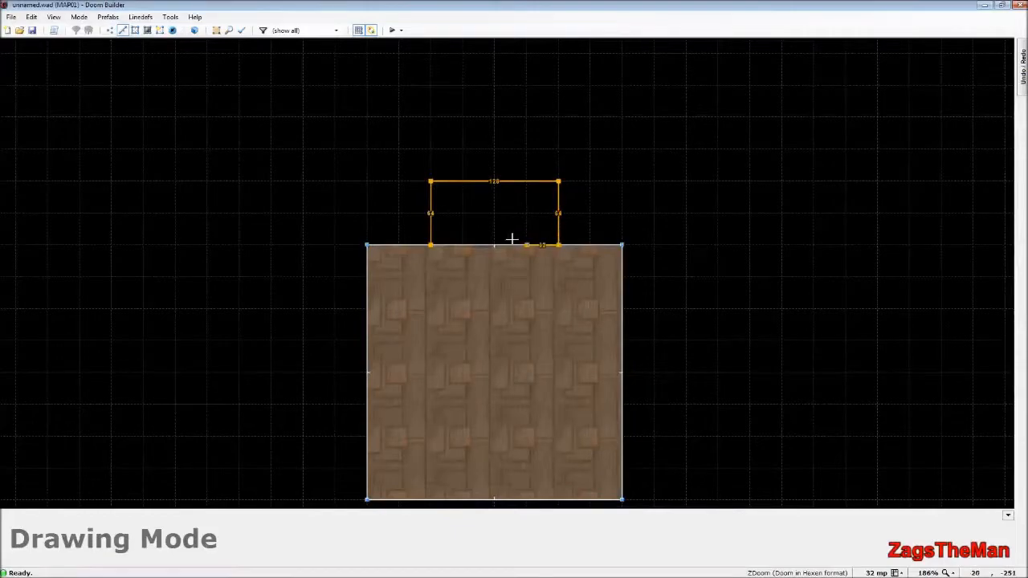
{"action": "left_click", "coordinate": [430, 243]}
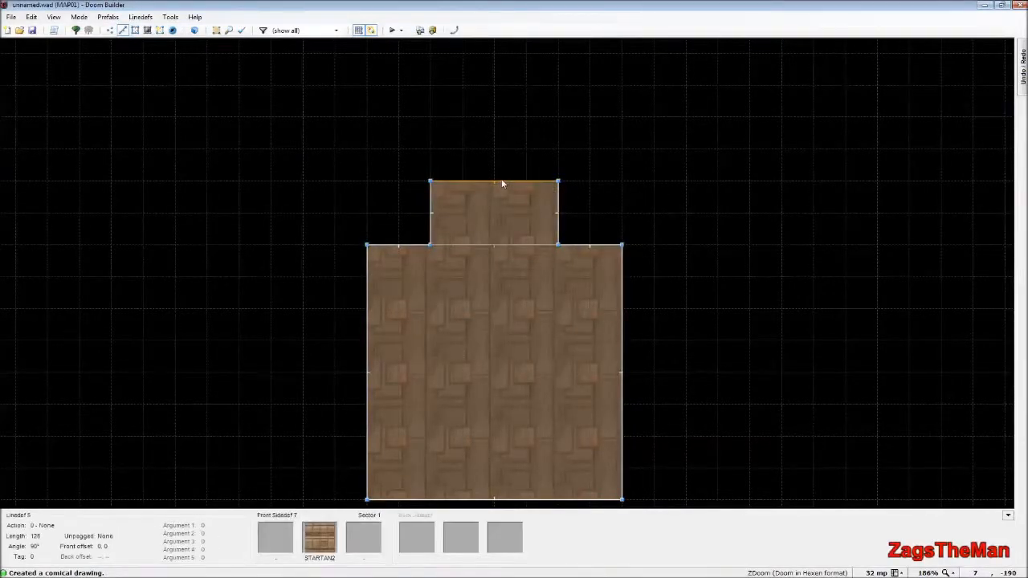
Step: Draw a second 256 by 256 square room above the passage, sharing the passage's upper edge
{"action": "key", "text": "Up"}
{"action": "key", "text": "ctrl+d"}
{"action": "left_click", "coordinate": [432, 235]}
{"action": "left_click", "coordinate": [366, 233]}
{"action": "key", "text": "Up"}
{"action": "key", "text": "Up"}
{"action": "key", "text": "Up"}
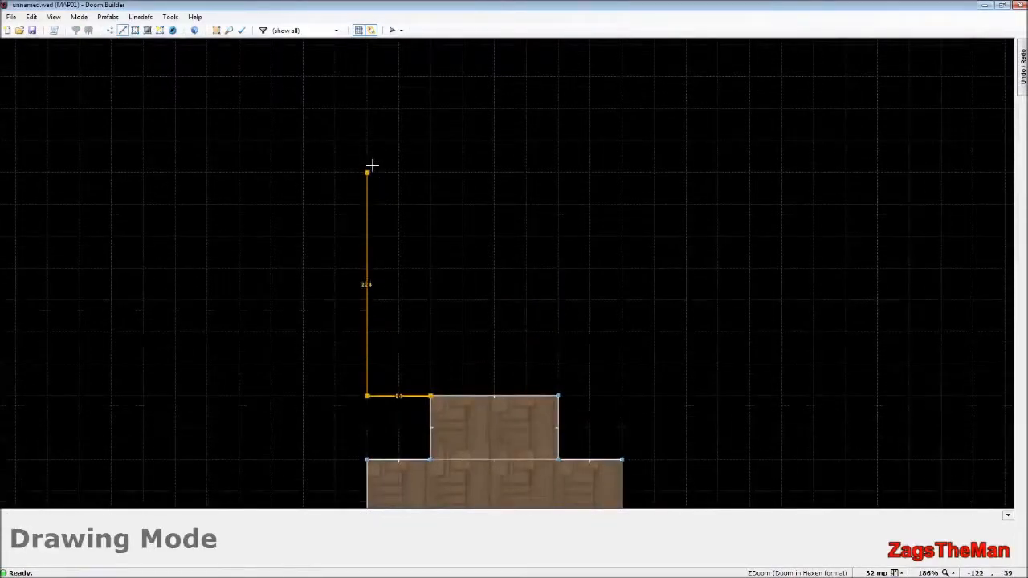
{"action": "left_click", "coordinate": [366, 139]}
{"action": "left_click", "coordinate": [623, 142]}
{"action": "left_click", "coordinate": [431, 395]}
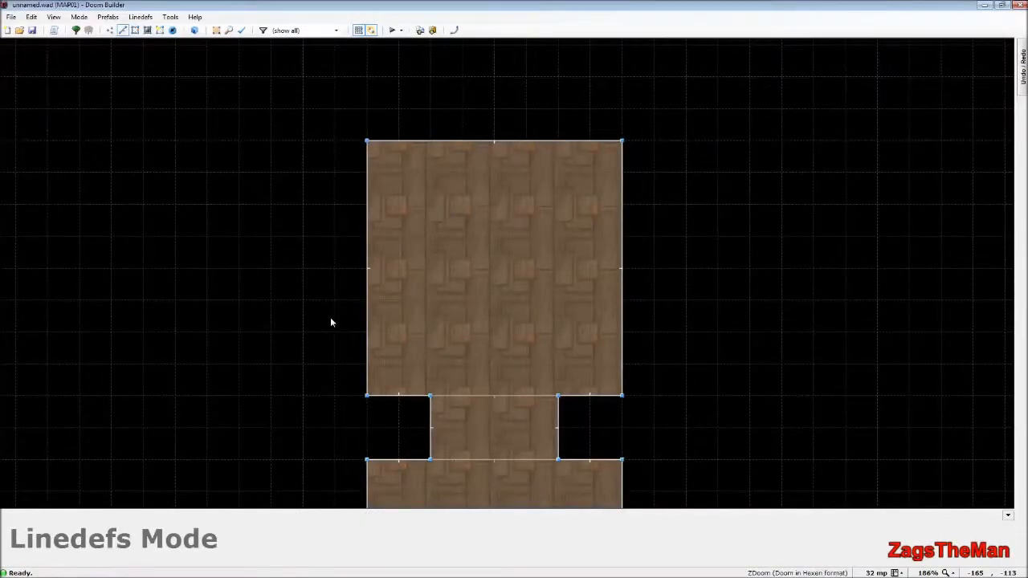
Step: Flip the linedef between the passage and the upper room
{"action": "scroll", "coordinate": [330, 320], "scroll_direction": "up", "scroll_amount": 8}
{"action": "scroll", "coordinate": [331, 322], "scroll_direction": "down", "scroll_amount": 10}
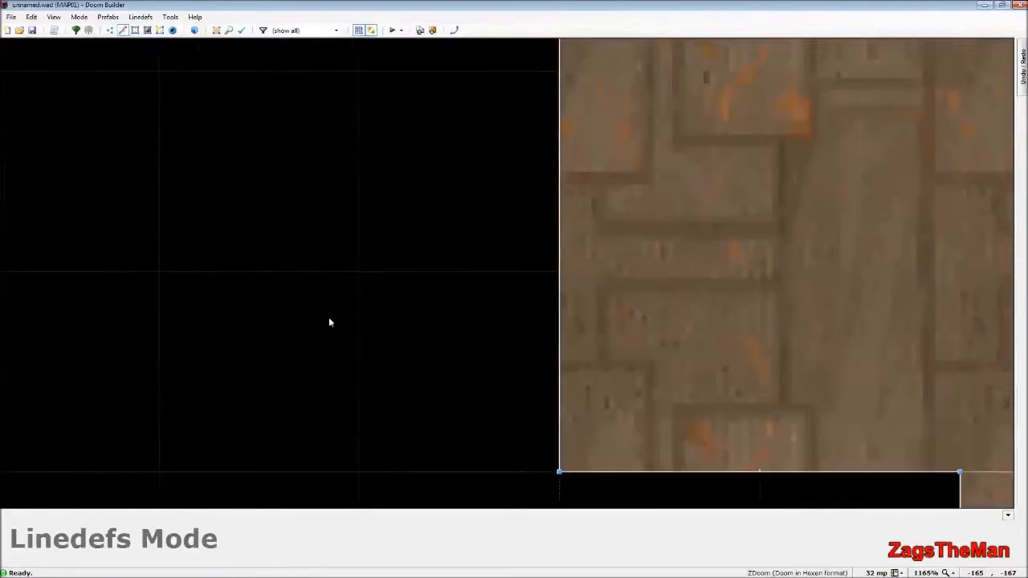
{"action": "key", "text": "Down"}
{"action": "key", "text": "Down"}
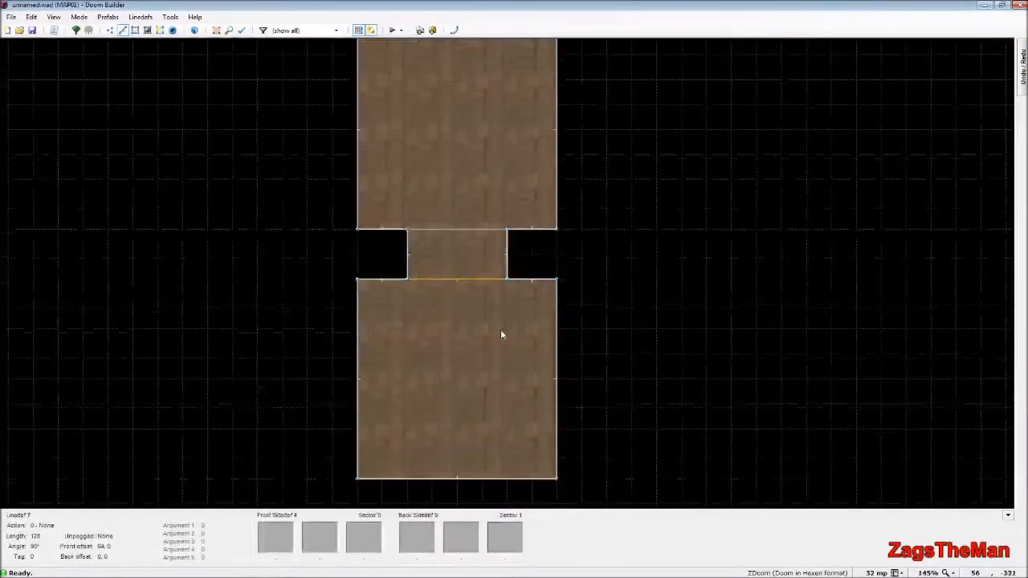
{"action": "key", "text": "Up"}
{"action": "scroll", "coordinate": [495, 330], "scroll_direction": "down", "scroll_amount": 1}
{"action": "key", "text": "Down"}
{"action": "key", "text": "f"}
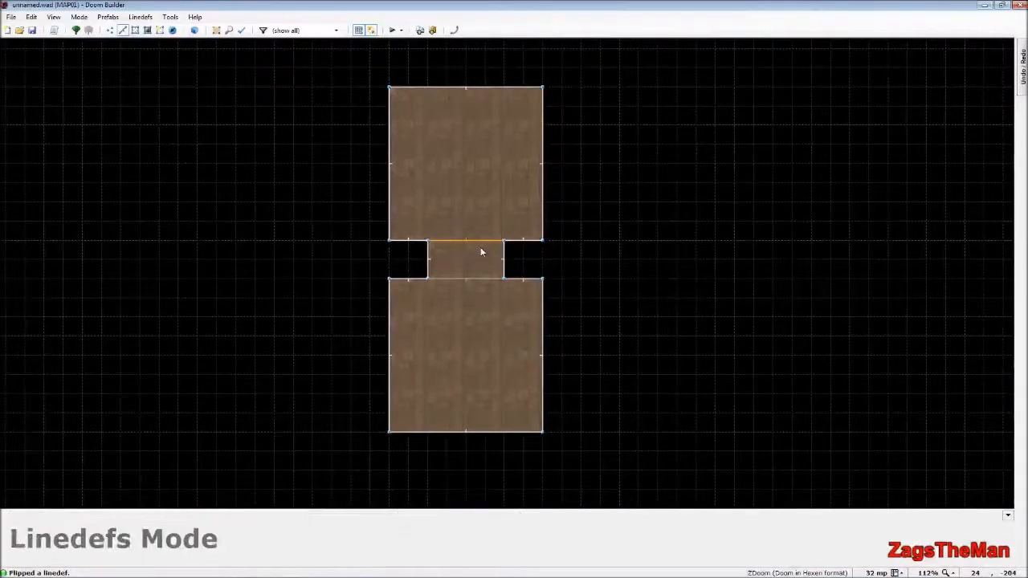
Step: Inspect the two rooms and the connecting passage in the 3D visual mode
{"action": "key", "text": "q"}
{"action": "key", "text": "e"}
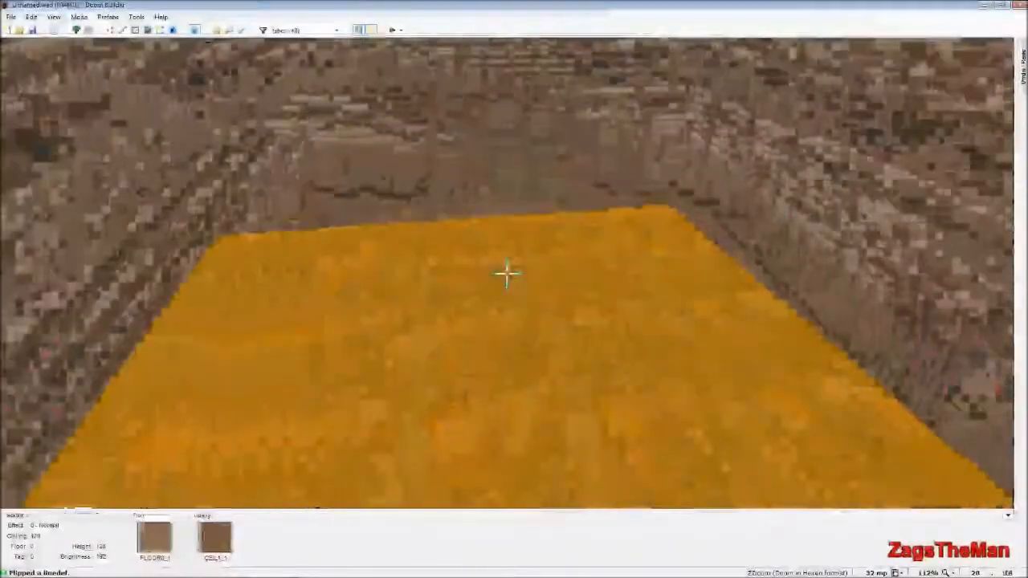
{"action": "key", "text": "d"}
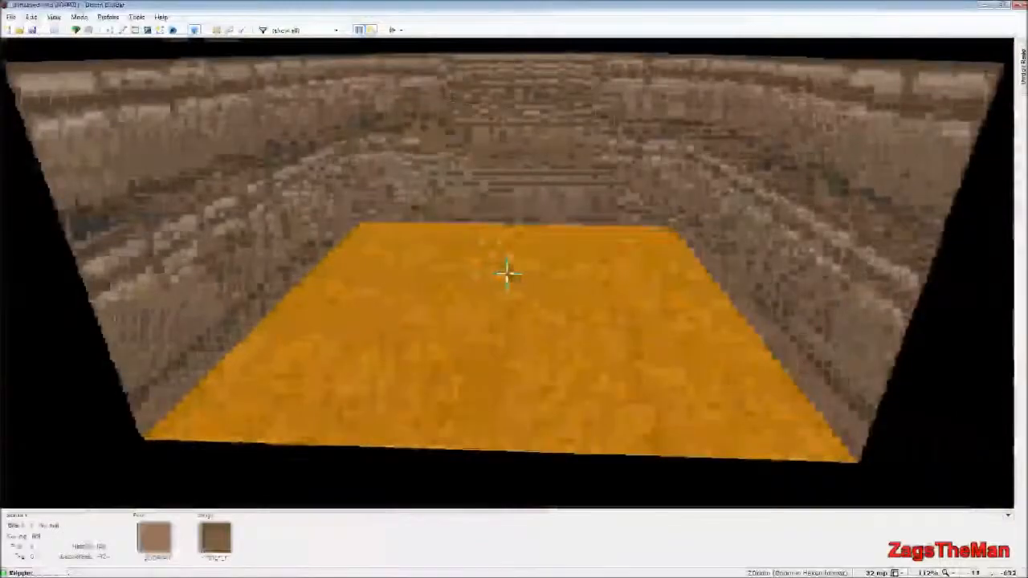
{"action": "key", "text": "e"}
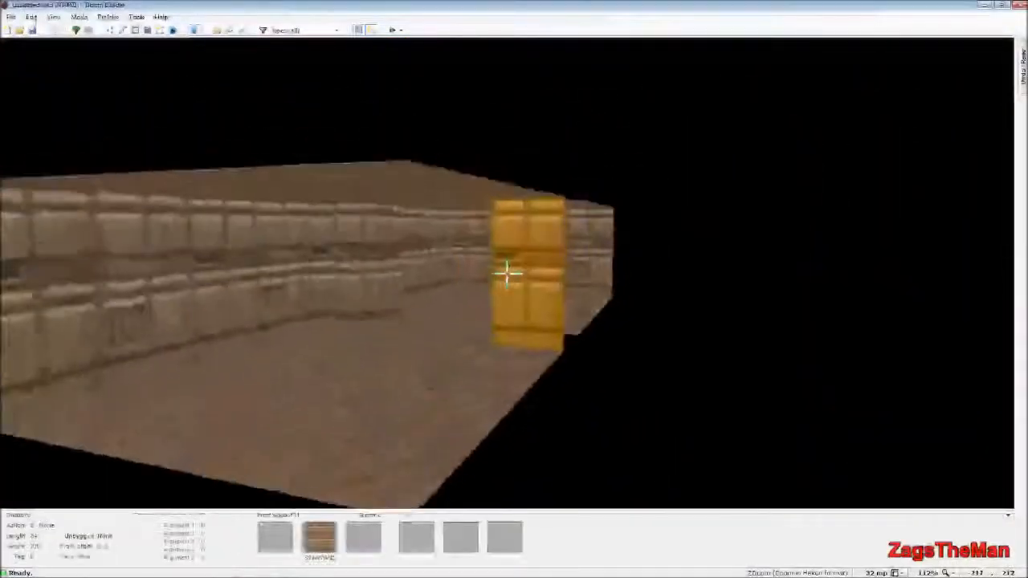
{"action": "key", "text": "d"}
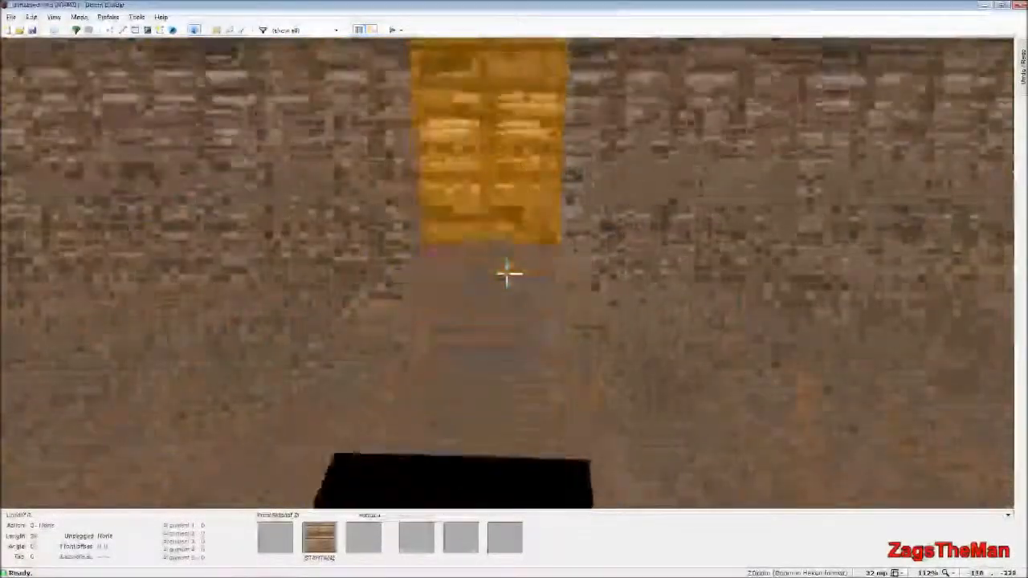
{"action": "key", "text": "q"}
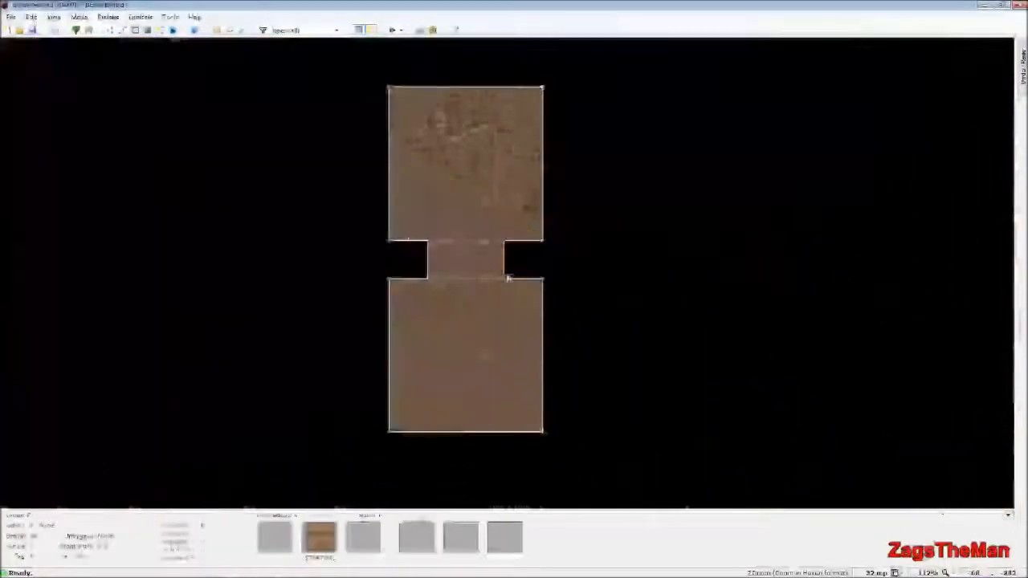
Step: Place a Player 1 start near the lower wall of the lower room, facing the passage at angle 90
{"action": "scroll", "coordinate": [501, 280], "scroll_direction": "up", "scroll_amount": 4}
{"action": "scroll", "coordinate": [501, 281], "scroll_direction": "down", "scroll_amount": 1}
{"action": "key", "text": "Down"}
{"action": "key", "text": "Left"}
{"action": "key", "text": "Up"}
{"action": "key", "text": "Right"}
{"action": "key", "text": "Up"}
{"action": "scroll", "coordinate": [502, 280], "scroll_direction": "down", "scroll_amount": 1}
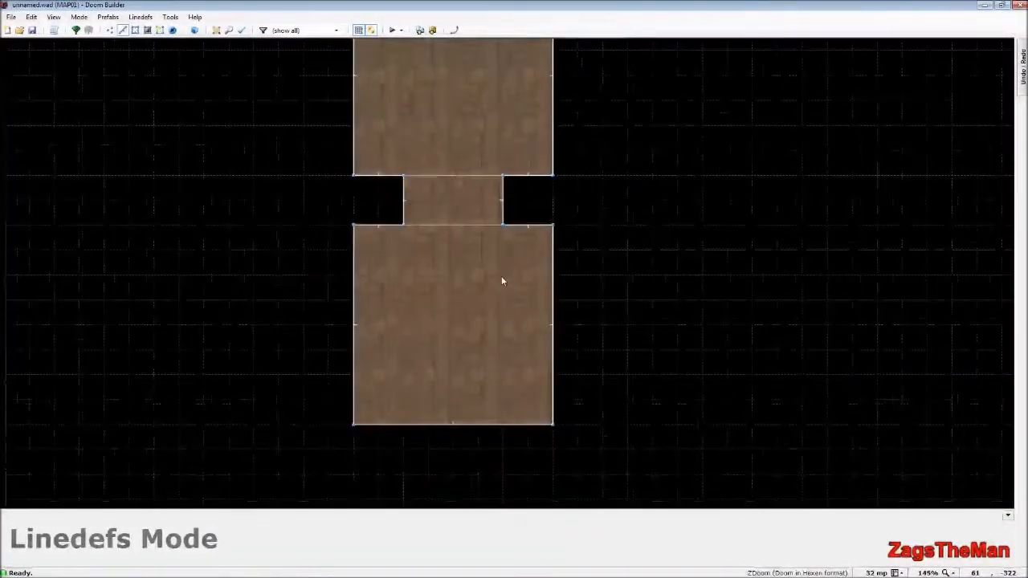
{"action": "key", "text": "t"}
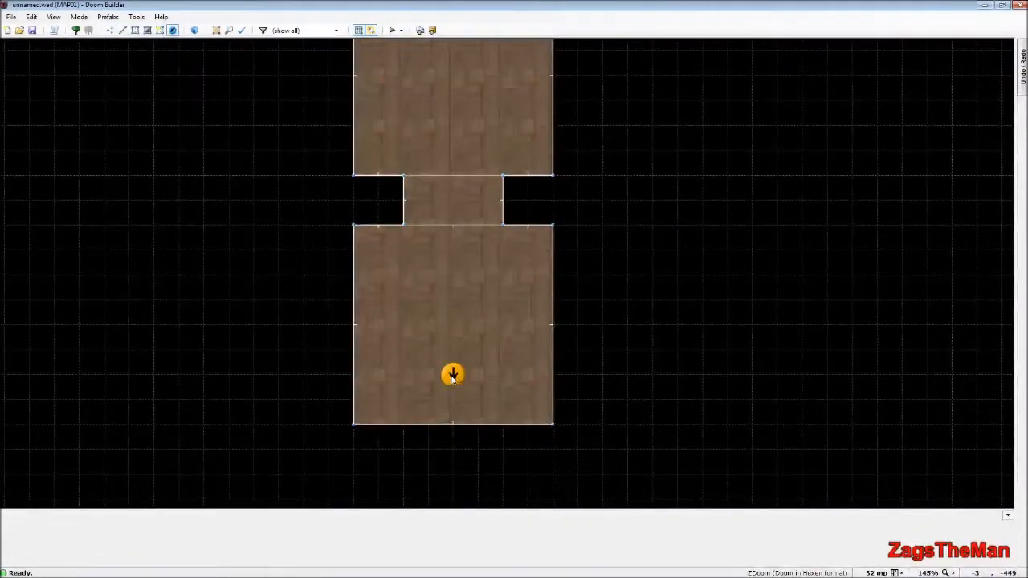
{"action": "right_click", "coordinate": [453, 381]}
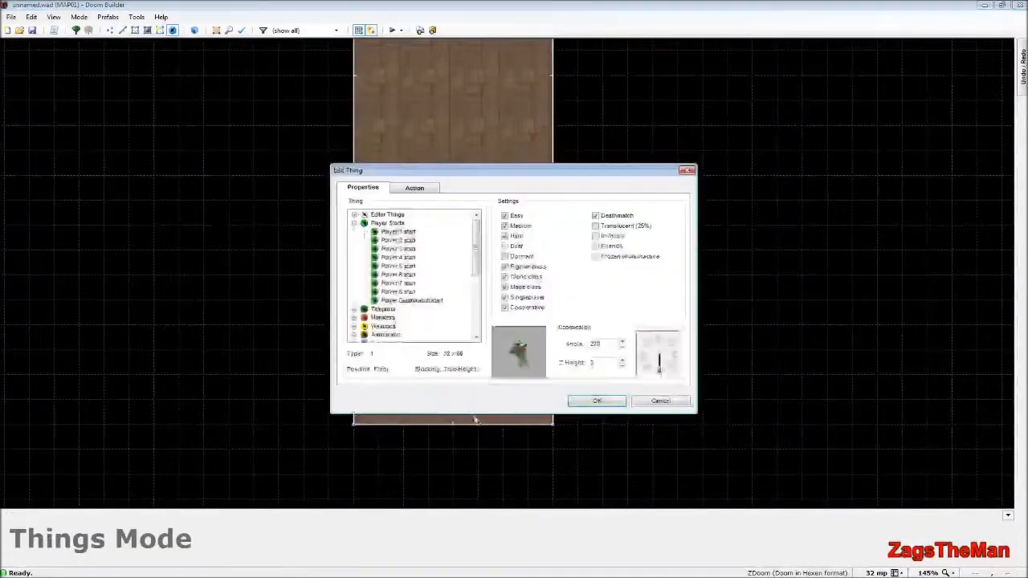
{"action": "left_click", "coordinate": [601, 404]}
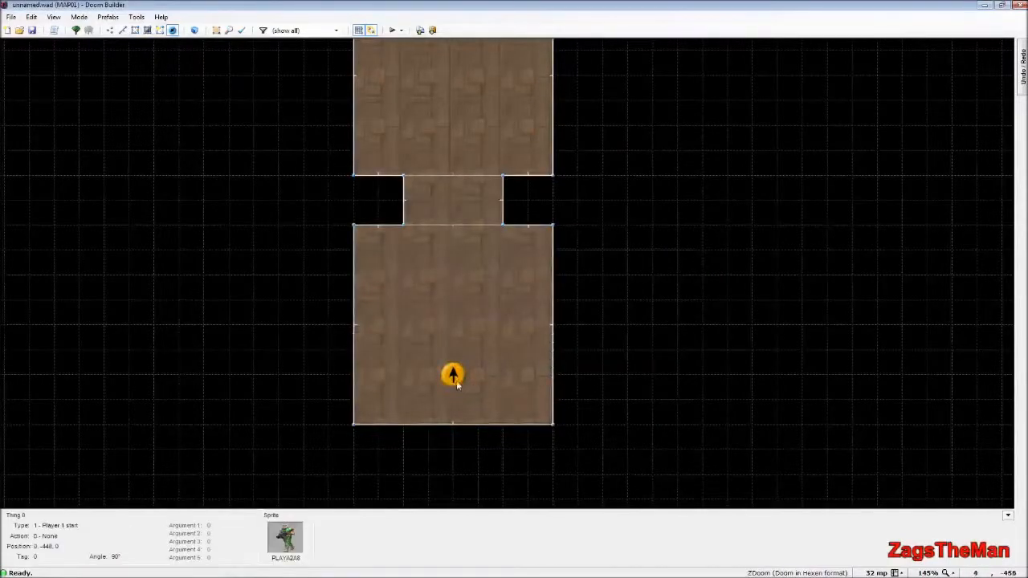
Step: Place a Shotgun from the Weapons category at the centre of the upper room
{"action": "key", "text": "Up"}
{"action": "key", "text": "Up"}
{"action": "scroll", "coordinate": [458, 218], "scroll_direction": "down", "scroll_amount": 1}
{"action": "key", "text": "Down"}
{"action": "key", "text": "Up"}
{"action": "right_click", "coordinate": [455, 192]}
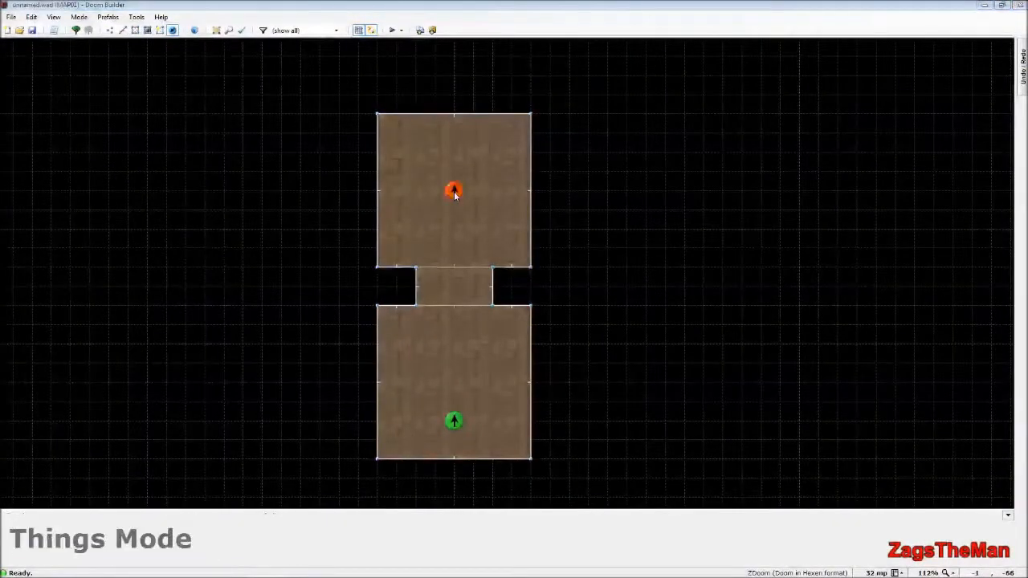
{"action": "left_click", "coordinate": [354, 223]}
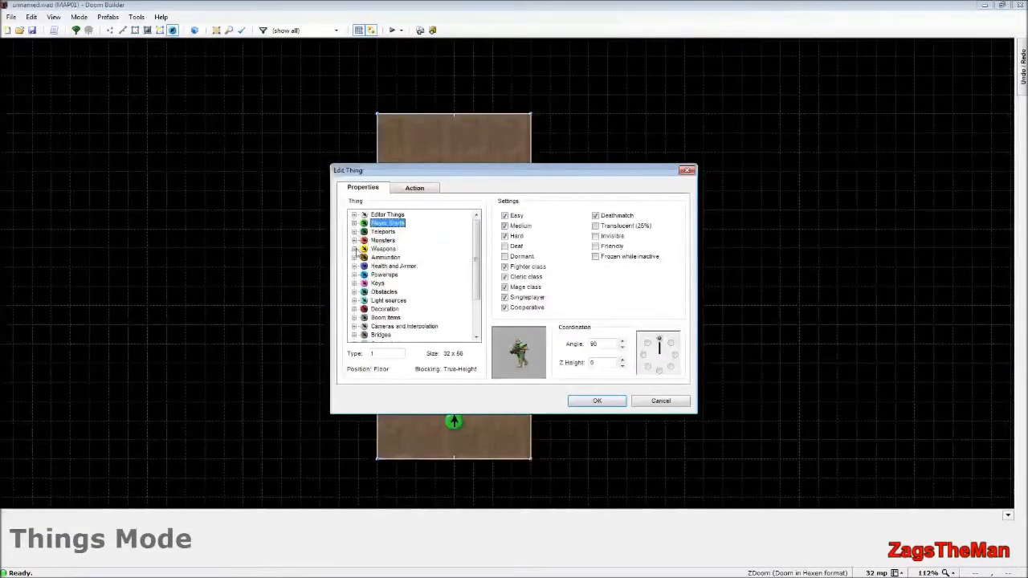
{"action": "left_click", "coordinate": [355, 249]}
{"action": "left_click", "coordinate": [389, 292]}
{"action": "left_click", "coordinate": [585, 401]}
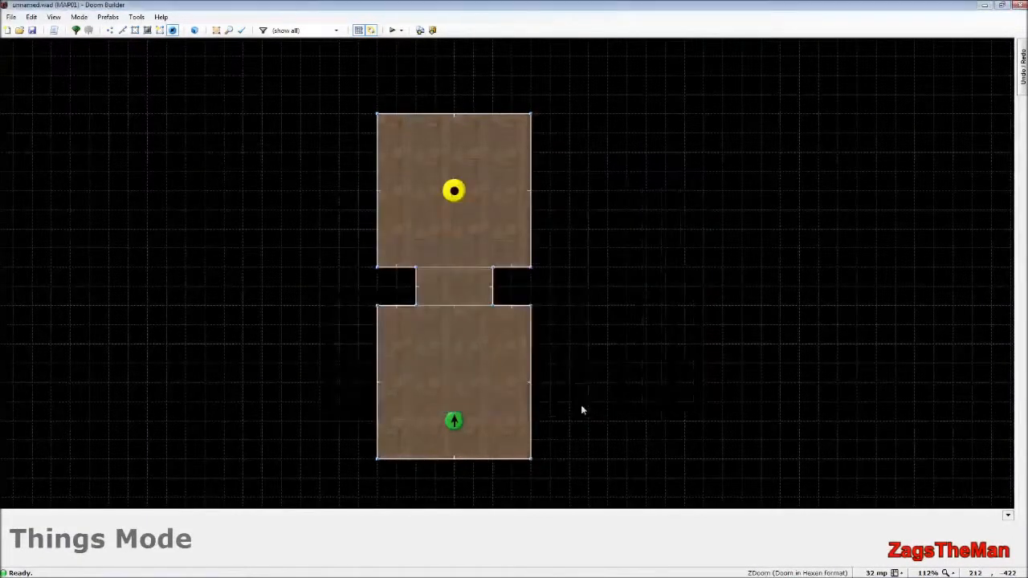
Step: Set the shotgun's angle to 270
{"action": "right_click", "coordinate": [455, 193]}
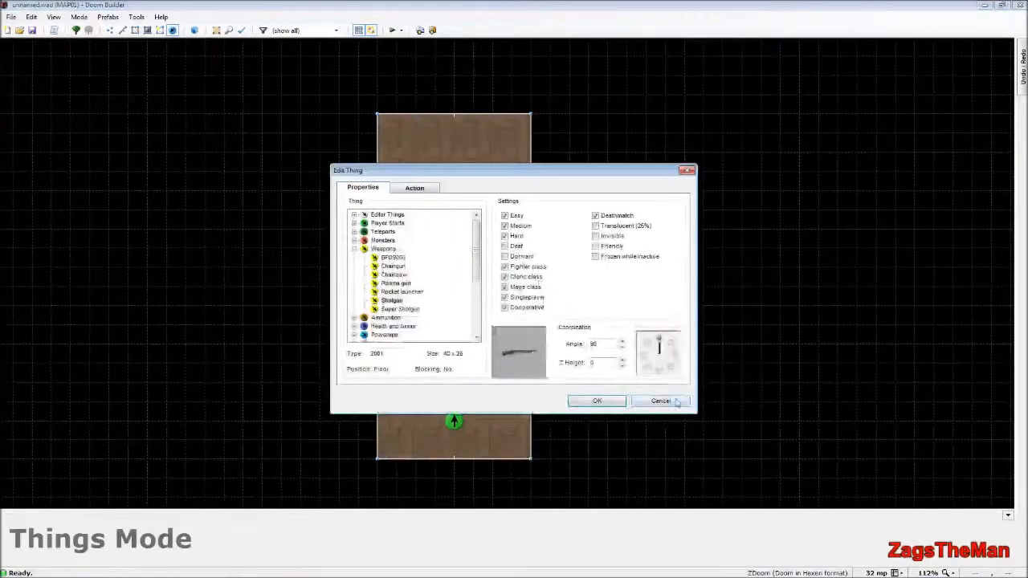
{"action": "left_click", "coordinate": [658, 370]}
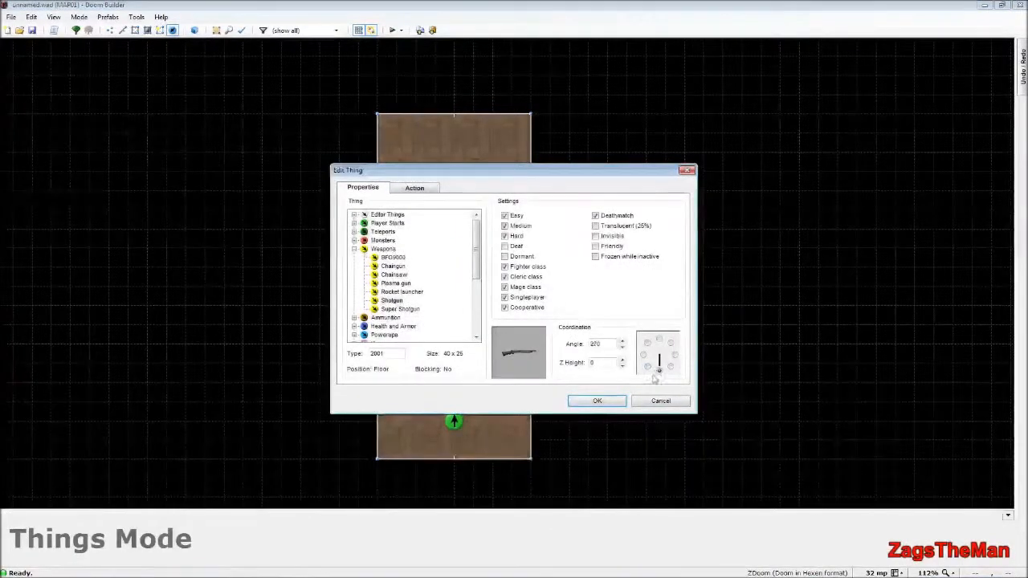
{"action": "left_click", "coordinate": [613, 402]}
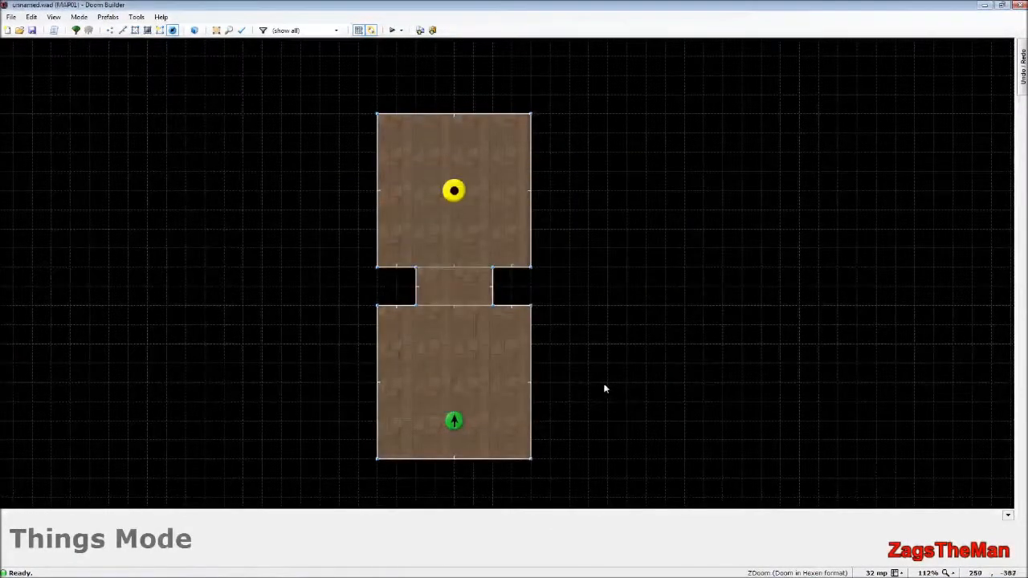
Step: Inspect both rooms with the player start and shotgun in 3D visual mode, and check the linedefs around the passage
{"action": "key", "text": "w"}
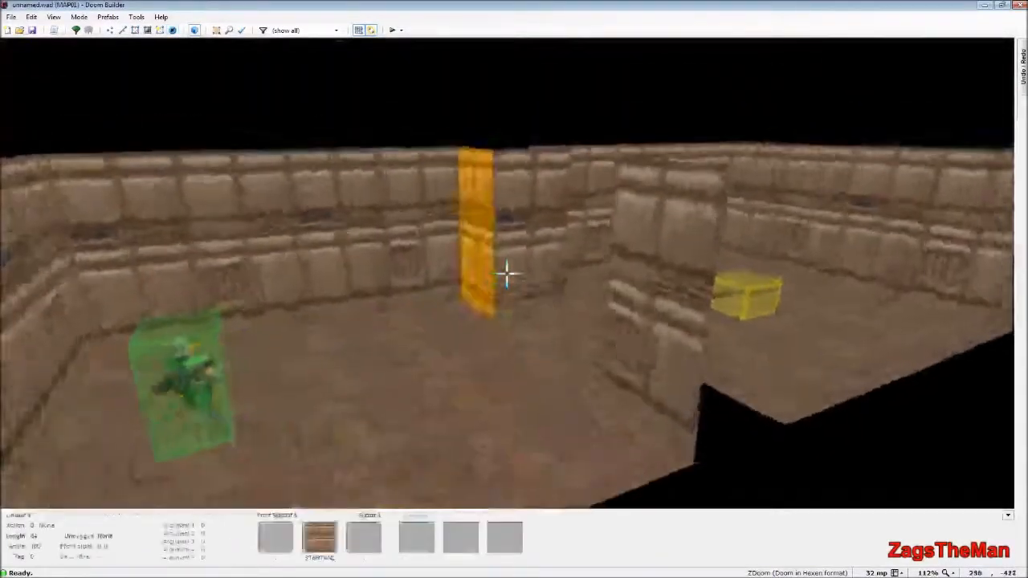
{"action": "key", "text": "e"}
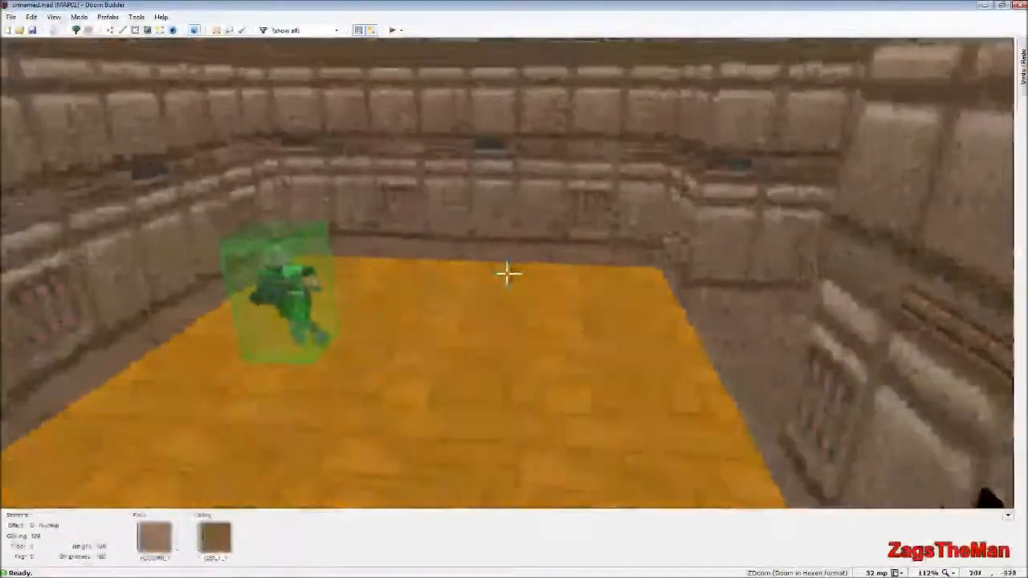
{"action": "key", "text": "e"}
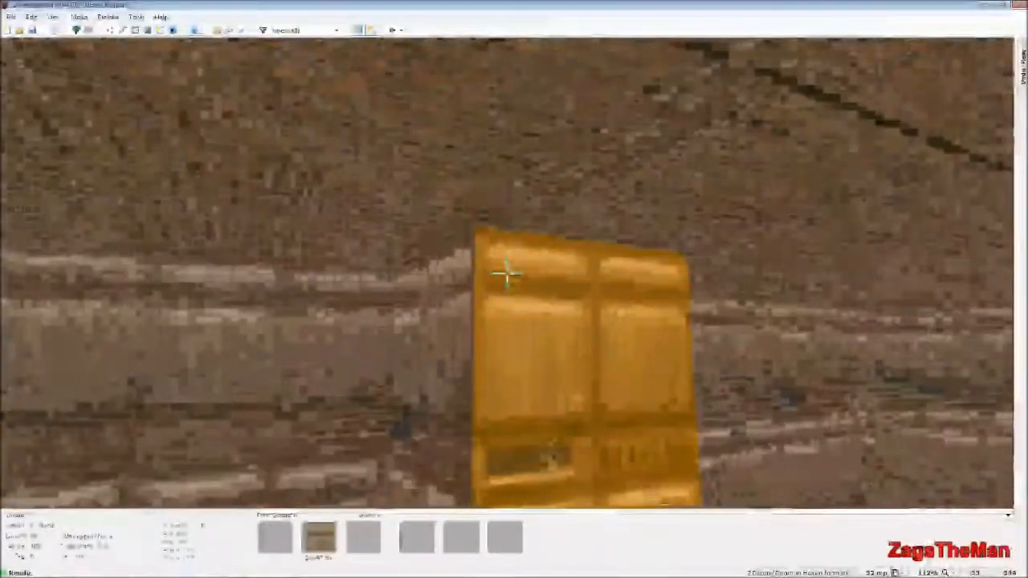
{"action": "key", "text": "e"}
{"action": "key", "text": "d"}
{"action": "key", "text": "e"}
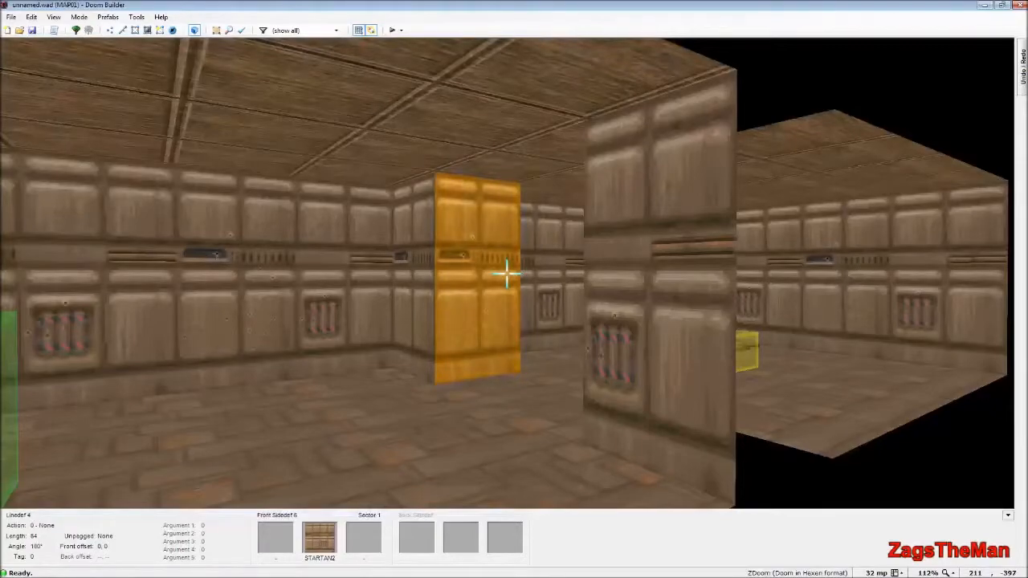
{"action": "key", "text": "d"}
{"action": "key", "text": "e"}
{"action": "key", "text": "d"}
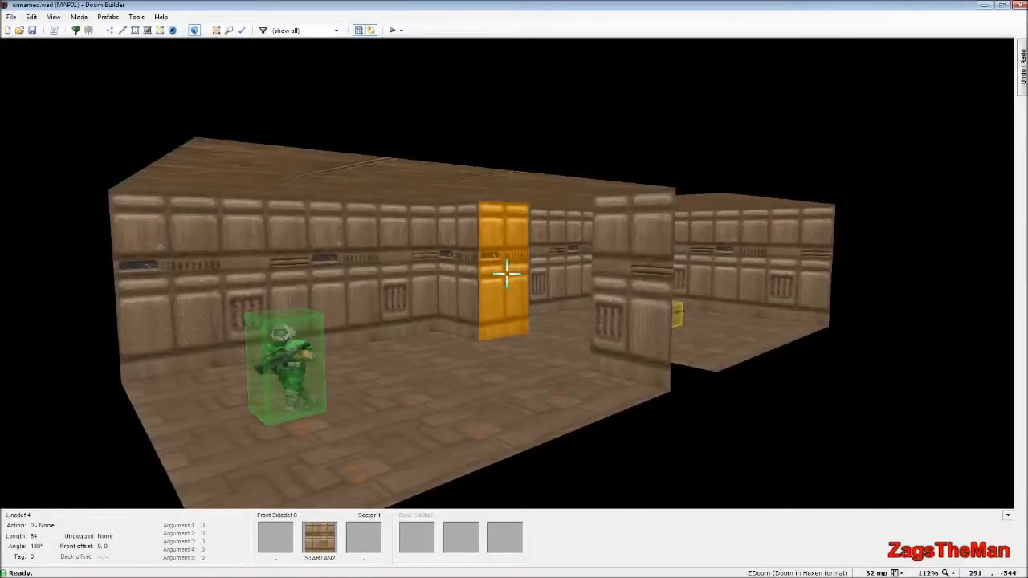
{"action": "key", "text": "q"}
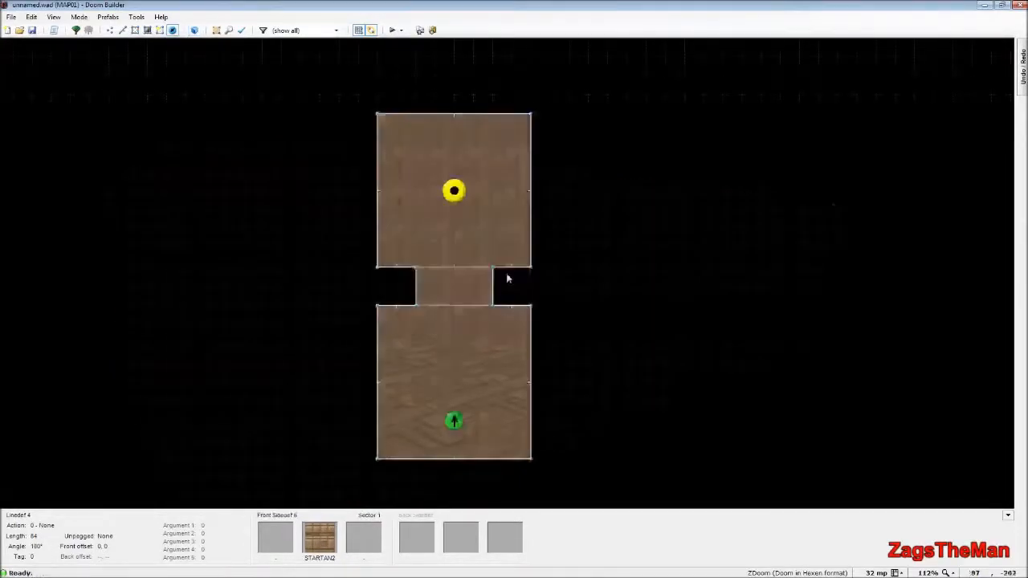
{"action": "scroll", "coordinate": [486, 282], "scroll_direction": "up", "scroll_amount": 6}
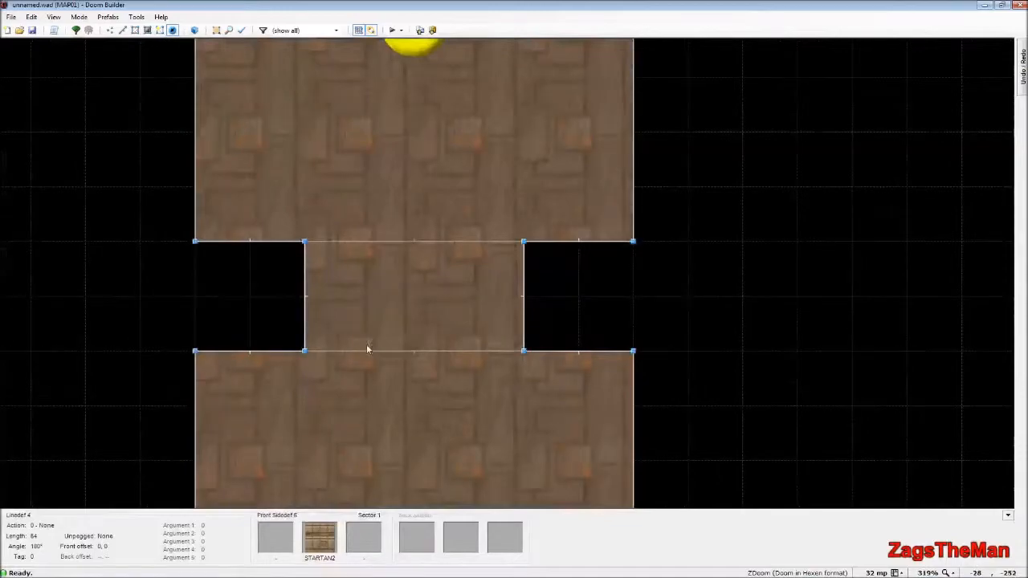
{"action": "key", "text": "l"}
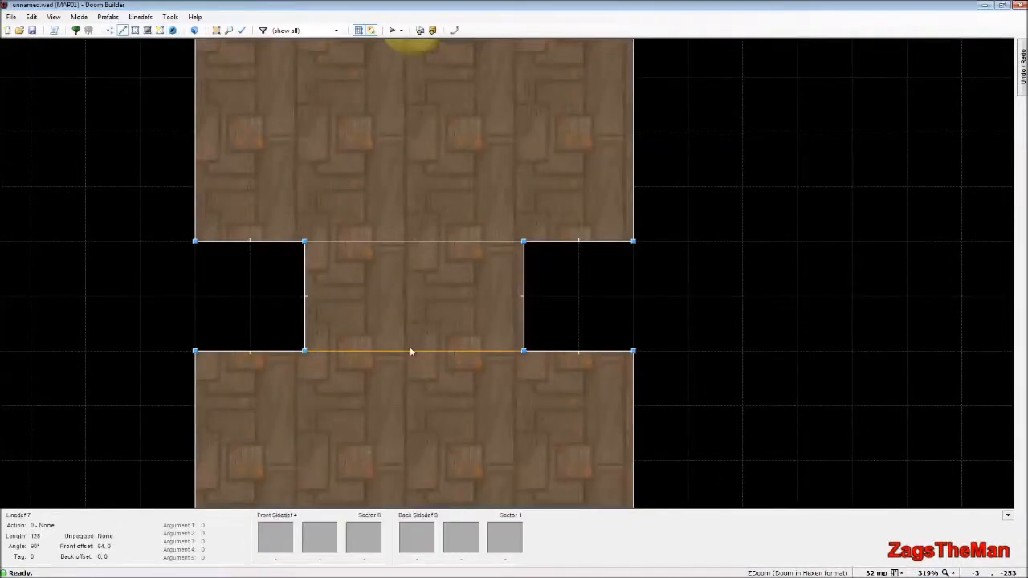
Step: Set the middle texture of both passage side walls to BROWNHUG
{"action": "key", "text": "q"}
{"action": "key", "text": "w"}
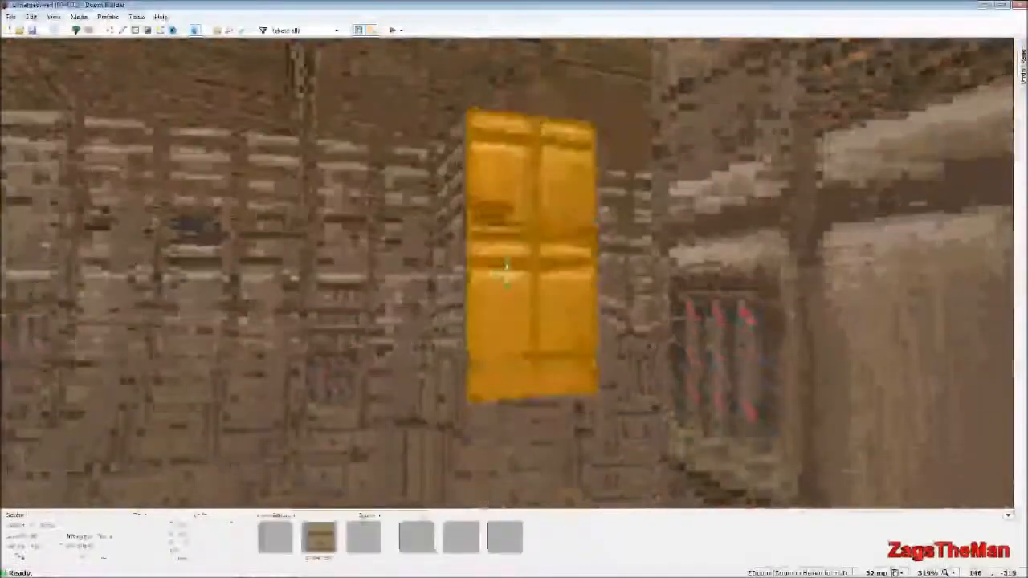
{"action": "key", "text": "w"}
{"action": "left_click", "coordinate": [506, 274]}
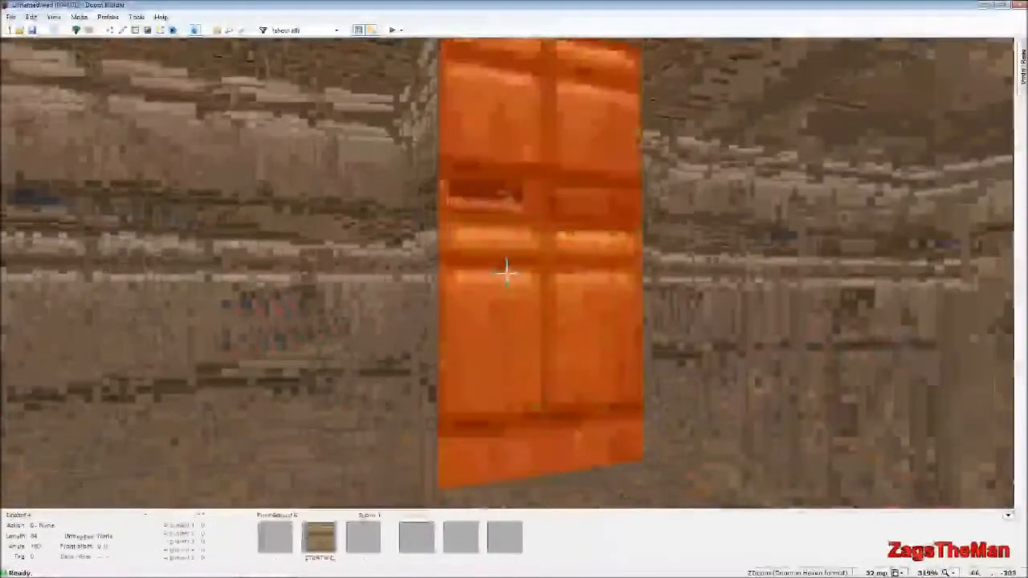
{"action": "key", "text": "w"}
{"action": "key", "text": "e"}
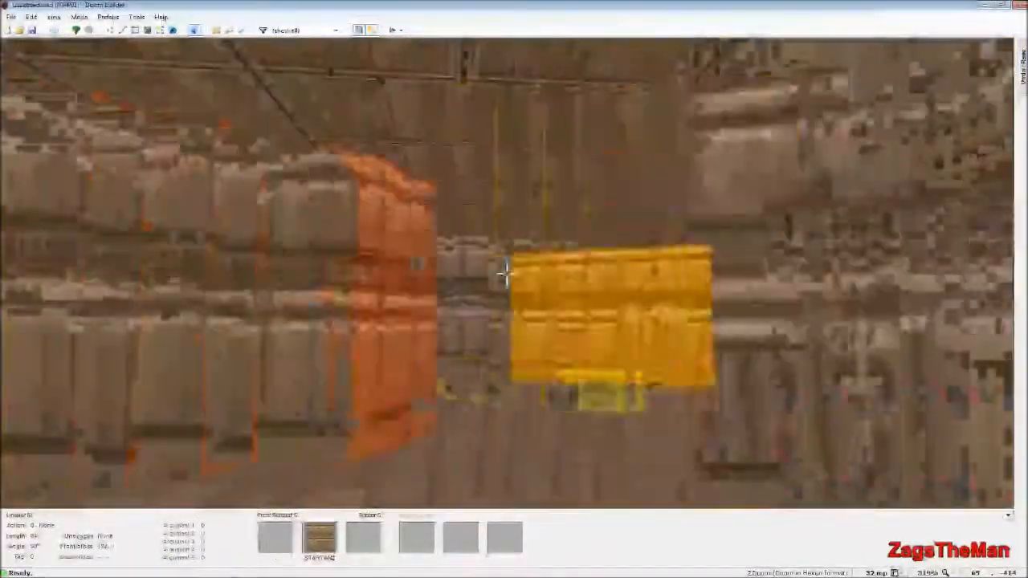
{"action": "key", "text": "e"}
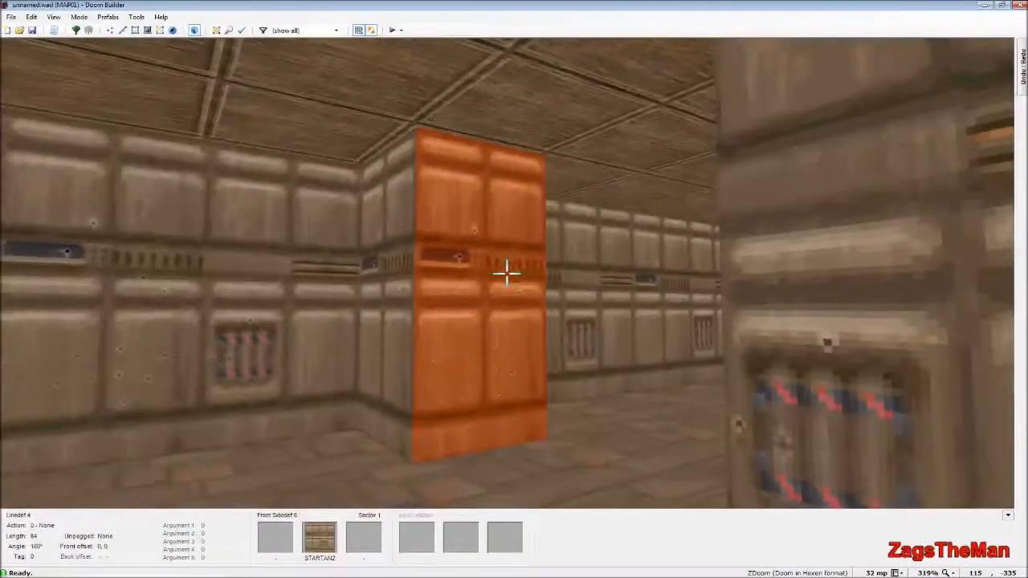
{"action": "right_click", "coordinate": [507, 274]}
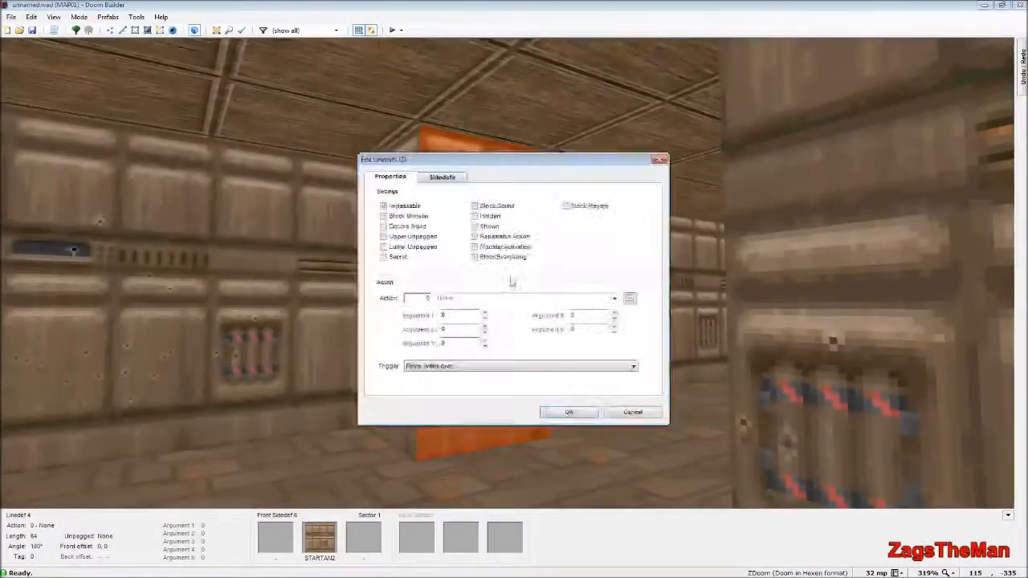
{"action": "left_click", "coordinate": [443, 177]}
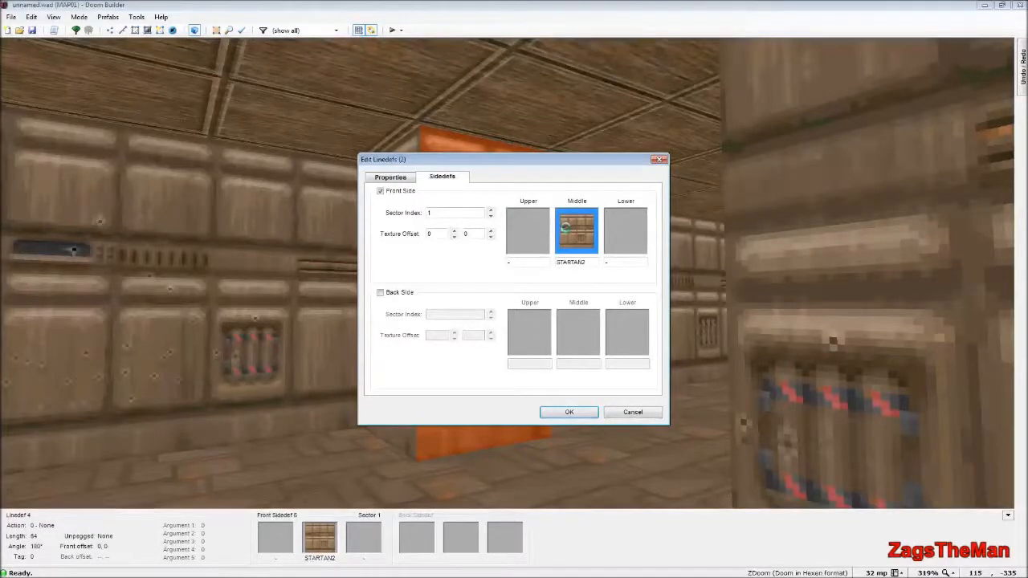
{"action": "left_click", "coordinate": [565, 229]}
{"action": "left_click_drag", "start_coordinate": [742, 173], "coordinate": [743, 187]}
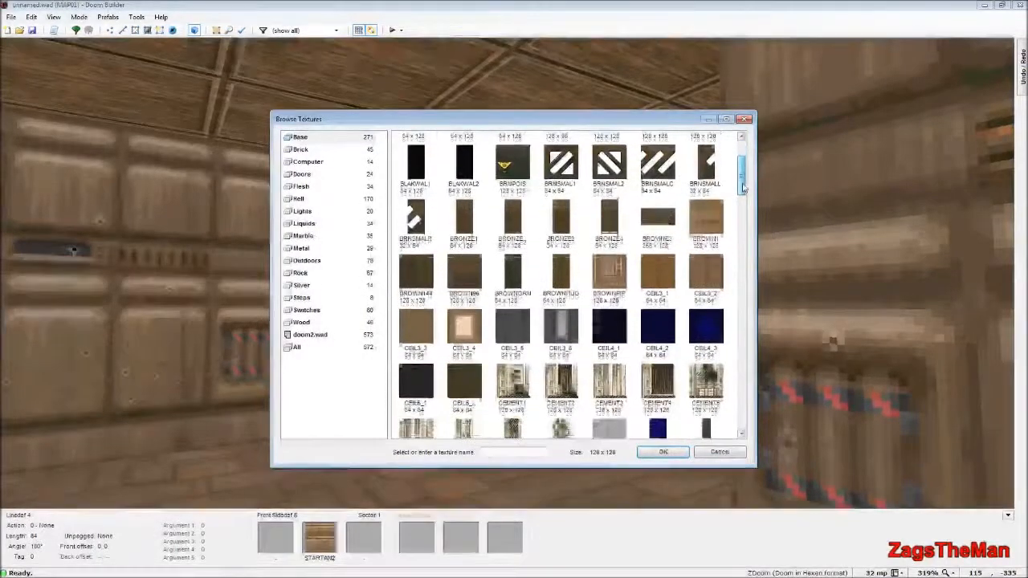
{"action": "double_click", "coordinate": [560, 273]}
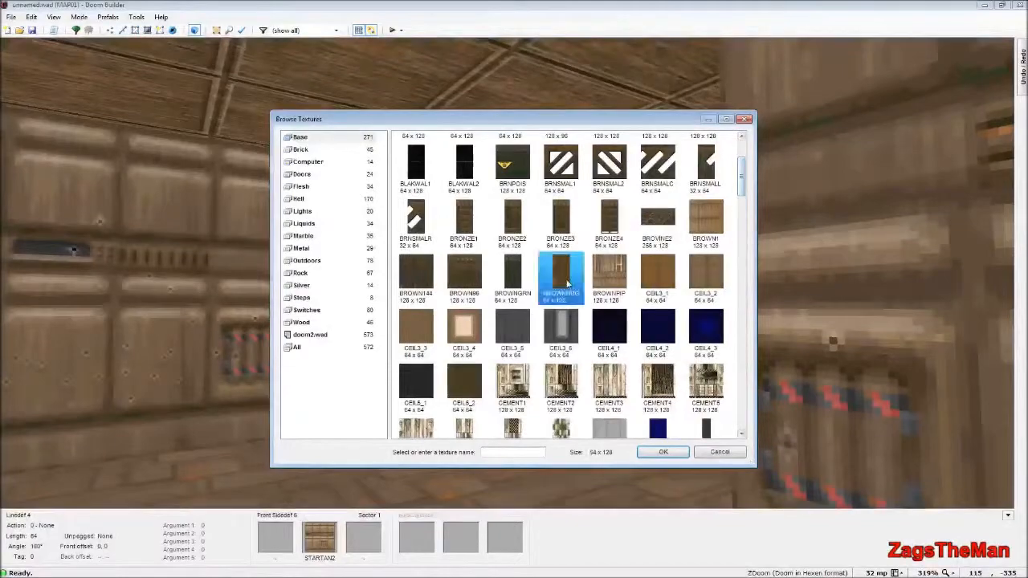
{"action": "left_click", "coordinate": [567, 413]}
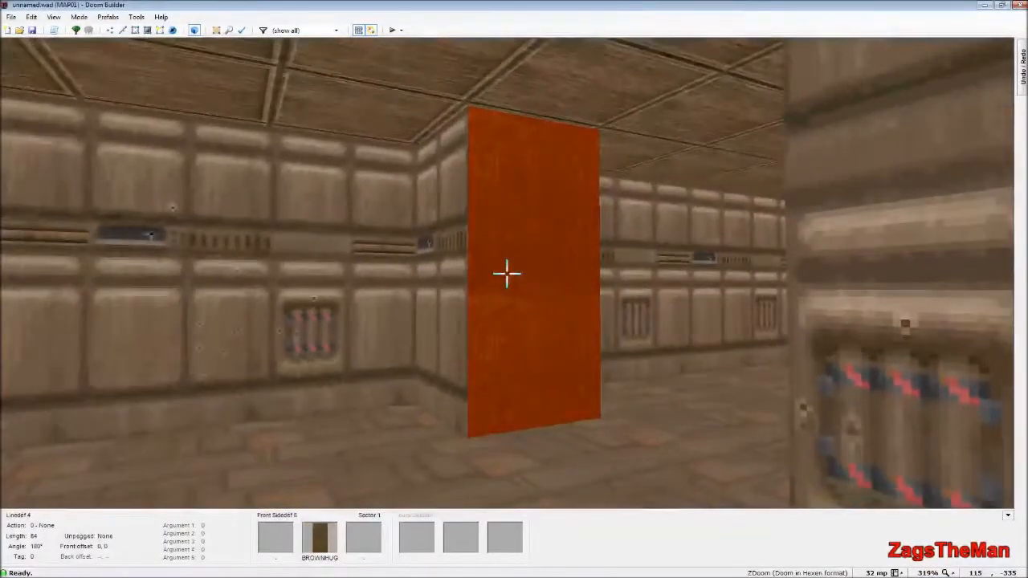
Step: Enable Lower Unpegged on both passage side walls and clear the wall selection
{"action": "right_click", "coordinate": [507, 274]}
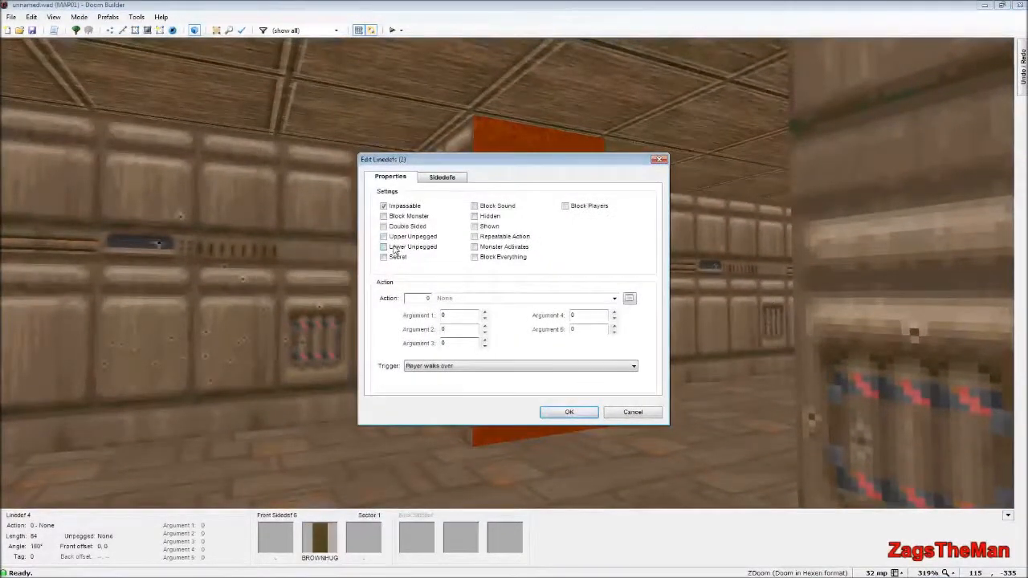
{"action": "left_click", "coordinate": [567, 412]}
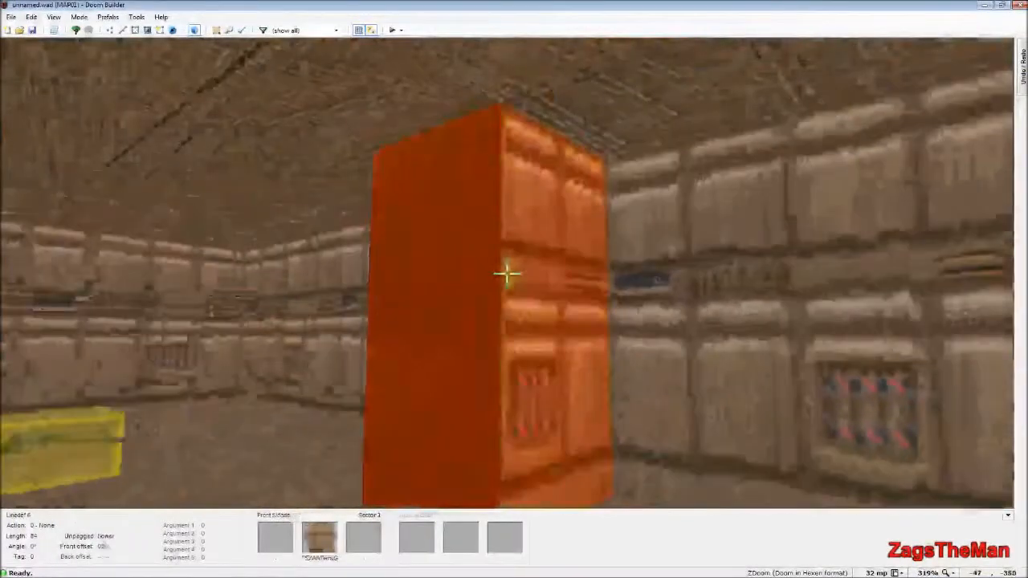
{"action": "left_click", "coordinate": [506, 274]}
Step: Browse the flat categories and set the passage sector's ceiling to COMPSPAN from the Computer category
{"action": "left_click", "coordinate": [507, 274]}
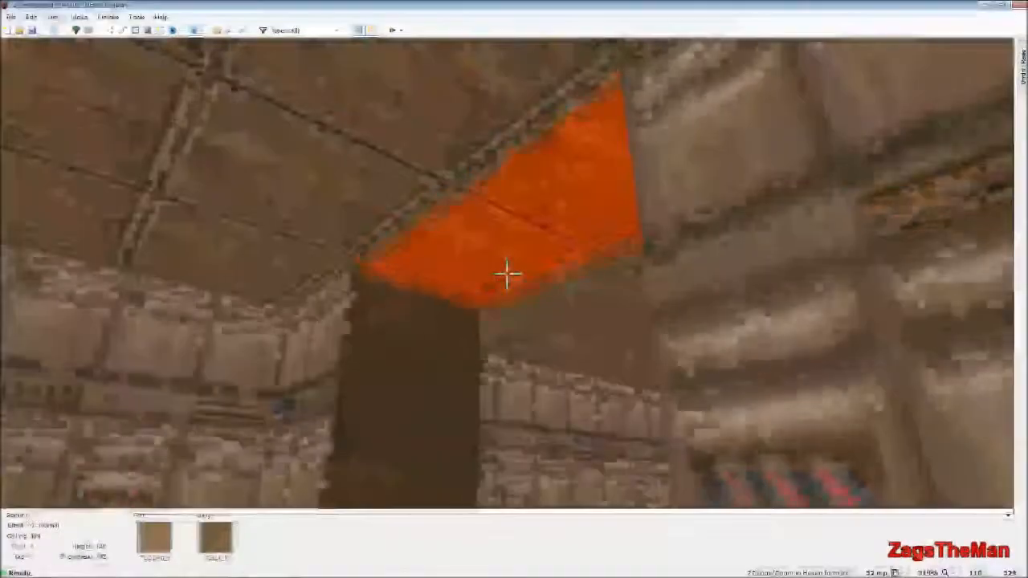
{"action": "right_click", "coordinate": [507, 274]}
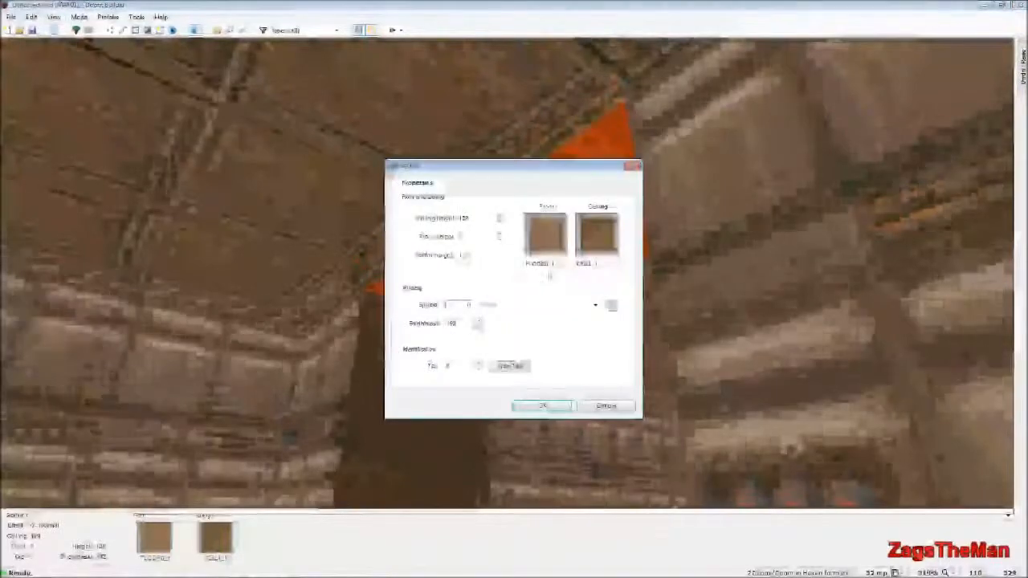
{"action": "left_click", "coordinate": [580, 232]}
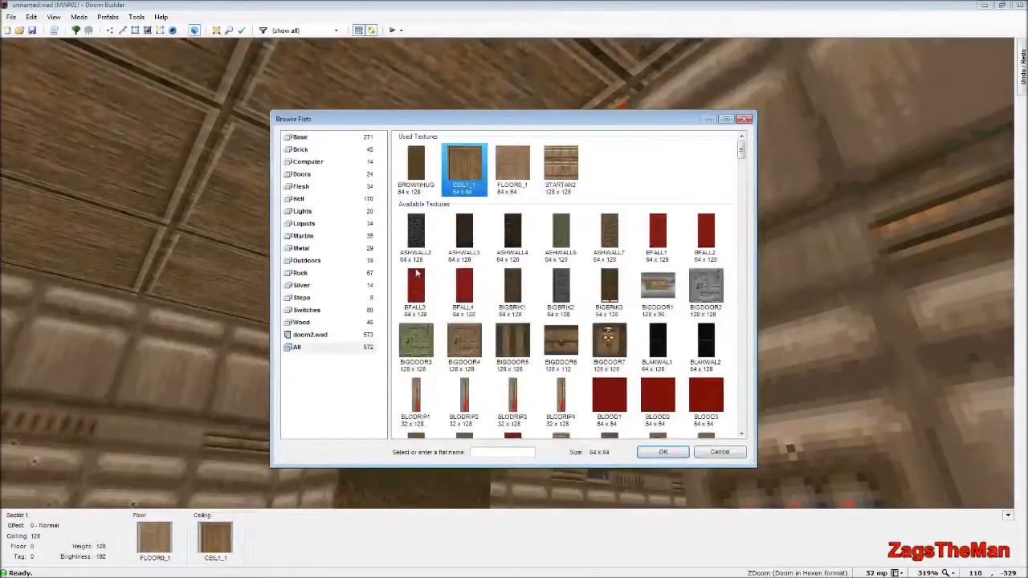
{"action": "left_click", "coordinate": [313, 249]}
{"action": "left_click", "coordinate": [345, 235]}
{"action": "left_click", "coordinate": [345, 224]}
{"action": "left_click", "coordinate": [345, 198]}
{"action": "left_click", "coordinate": [339, 186]}
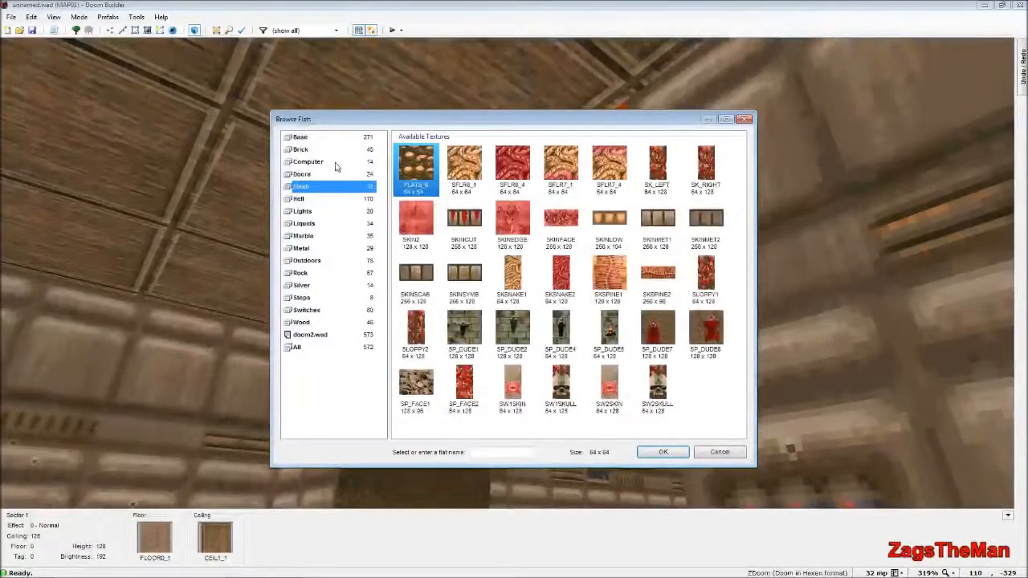
{"action": "left_click", "coordinate": [326, 173]}
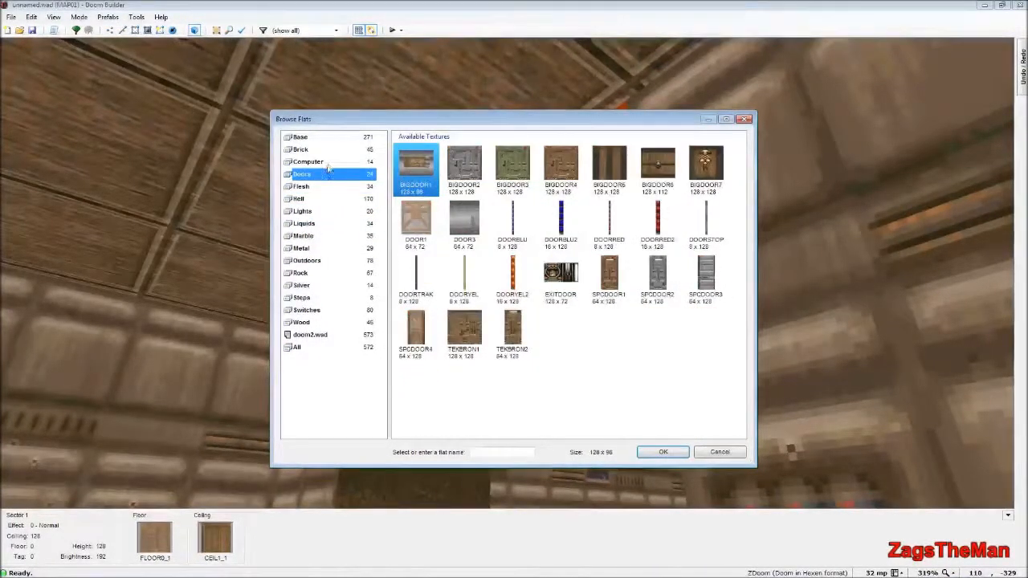
{"action": "left_click", "coordinate": [311, 152]}
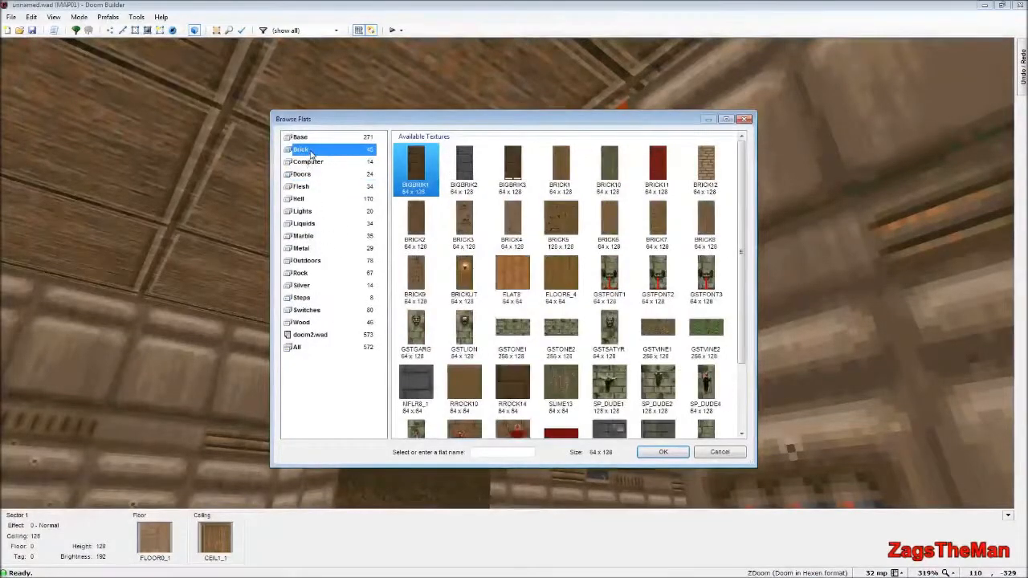
{"action": "left_click", "coordinate": [310, 138]}
{"action": "left_click", "coordinate": [313, 187]}
{"action": "left_click", "coordinate": [317, 172]}
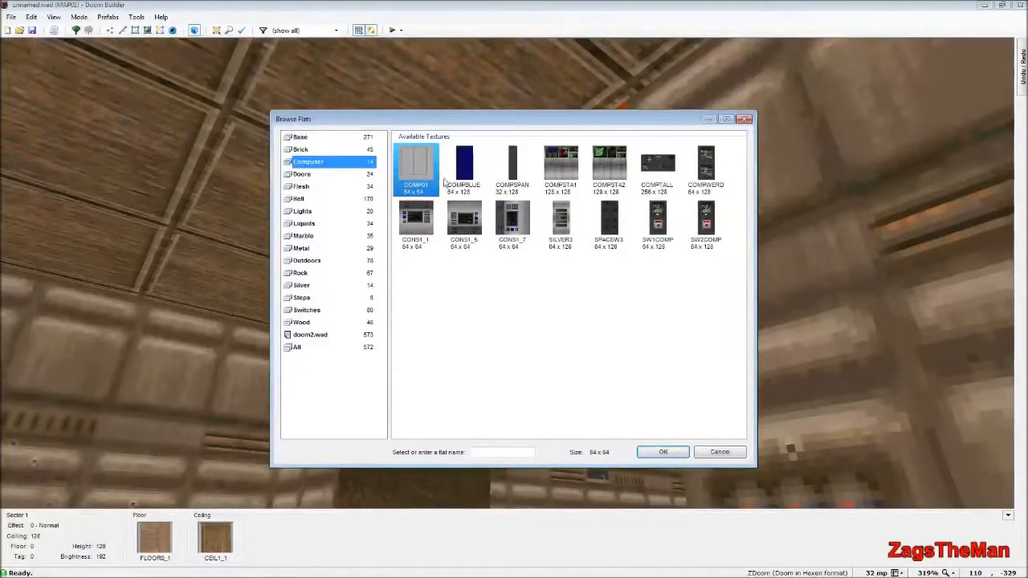
{"action": "double_click", "coordinate": [514, 175]}
{"action": "left_click", "coordinate": [542, 406]}
{"action": "right_click", "coordinate": [506, 274]}
{"action": "left_click", "coordinate": [589, 408]}
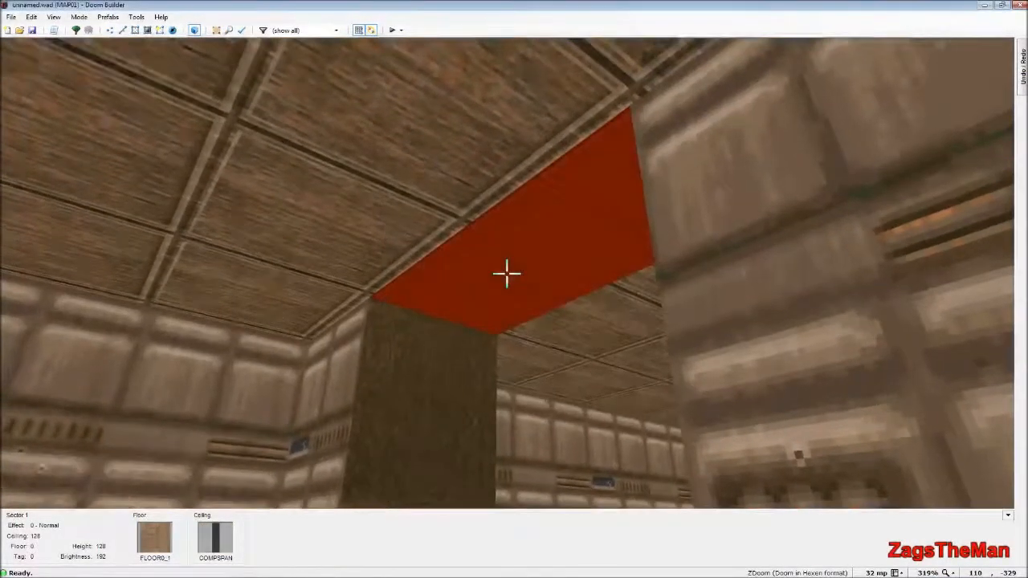
Step: Lower the passage sector's ceiling to height 0 in 3D visual mode so it meets the floor as a closed door
{"action": "key", "text": "w"}
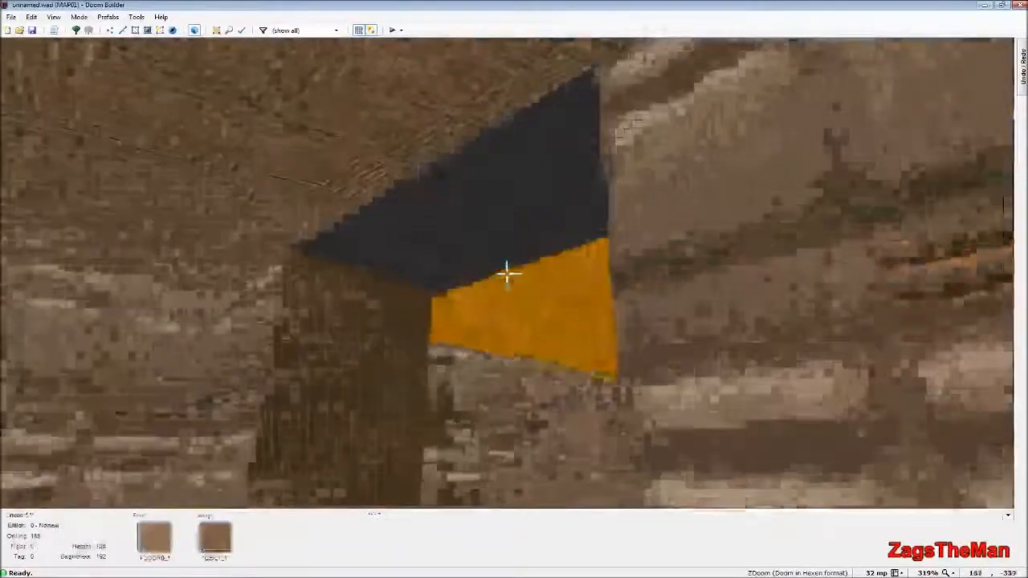
{"action": "left_click", "coordinate": [507, 274]}
{"action": "key", "text": "s"}
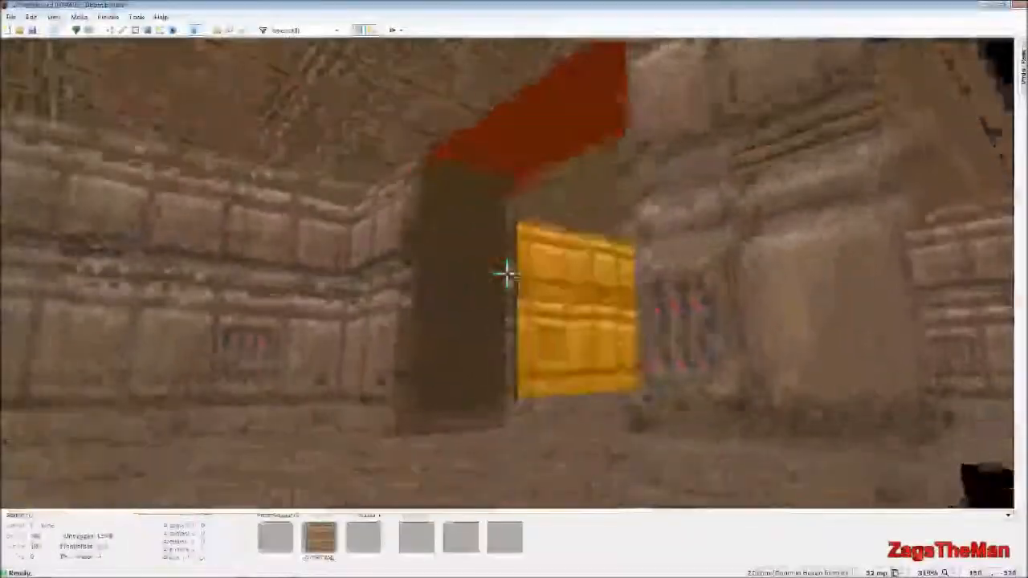
{"action": "key", "text": "w"}
{"action": "scroll", "coordinate": [506, 274], "scroll_direction": "down", "scroll_amount": 5}
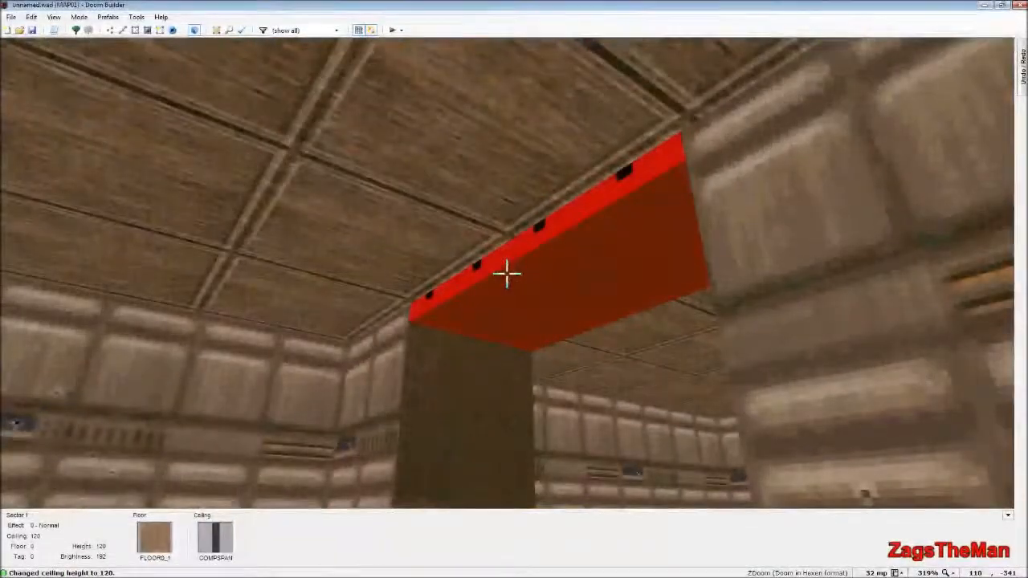
{"action": "key", "text": "w"}
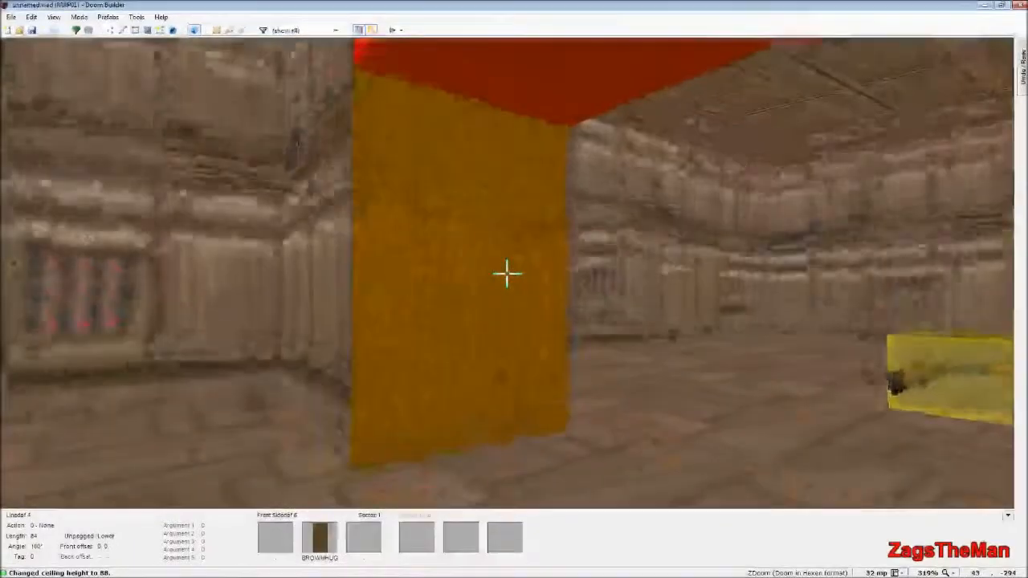
{"action": "key", "text": "s"}
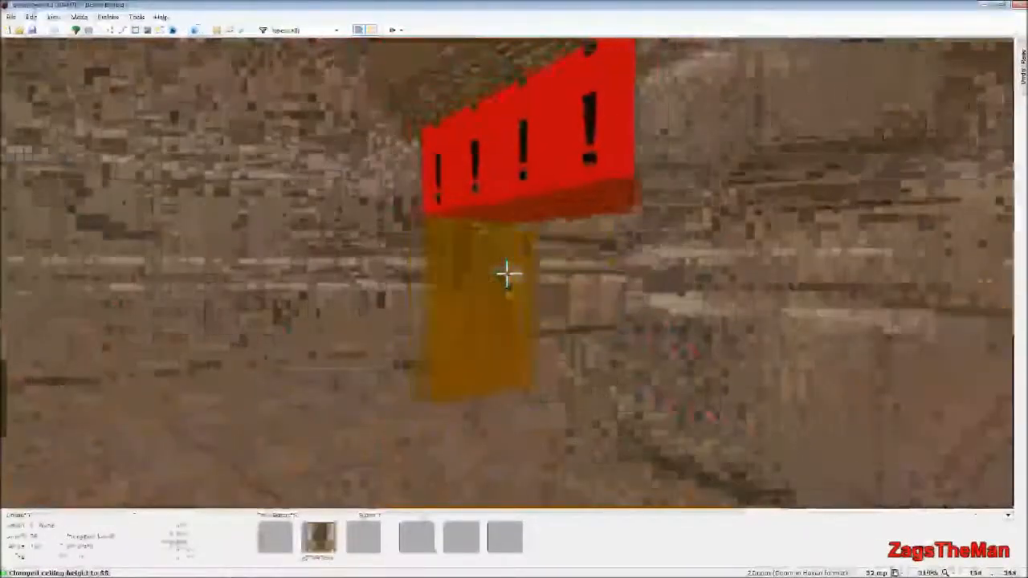
{"action": "key", "text": "e"}
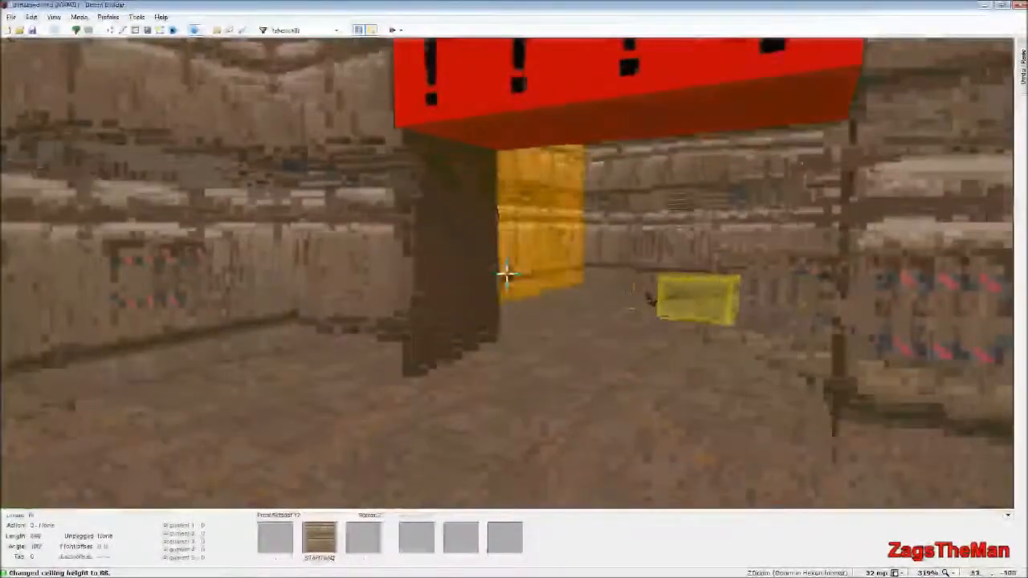
{"action": "key", "text": "d"}
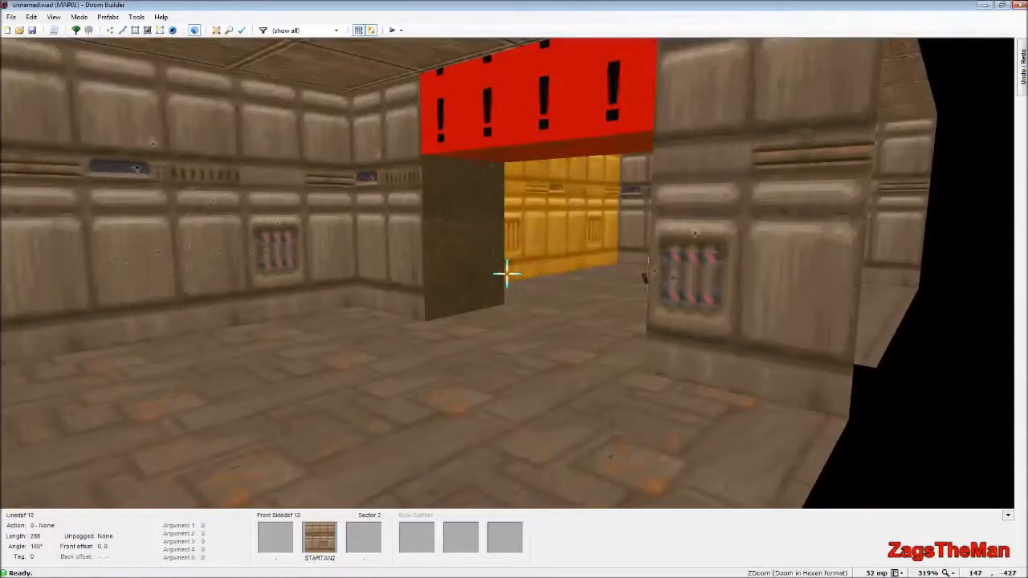
{"action": "scroll", "coordinate": [506, 274], "scroll_direction": "down", "scroll_amount": 8}
{"action": "key", "text": "e"}
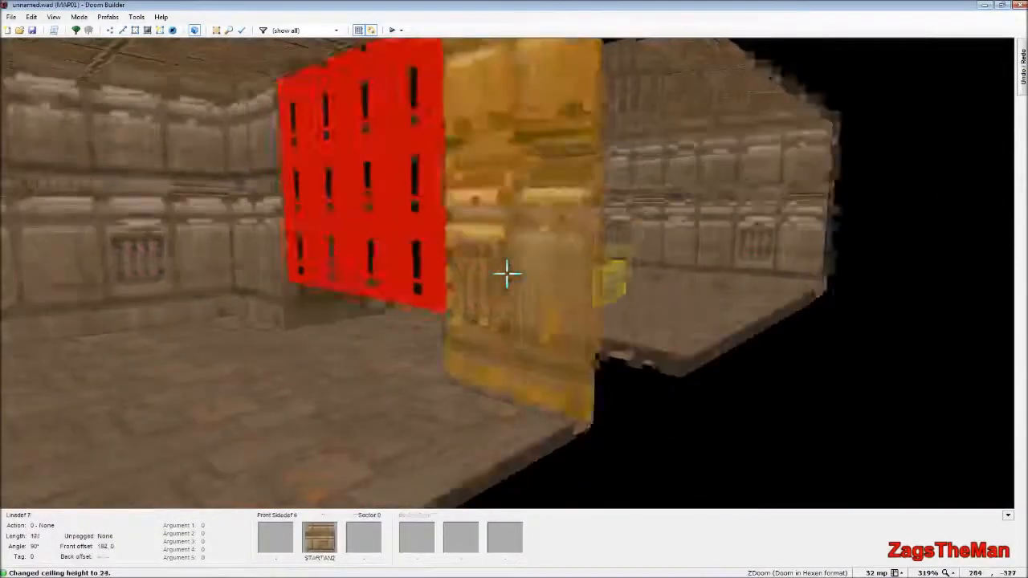
{"action": "scroll", "coordinate": [507, 274], "scroll_direction": "down", "scroll_amount": 2}
{"action": "key", "text": "e"}
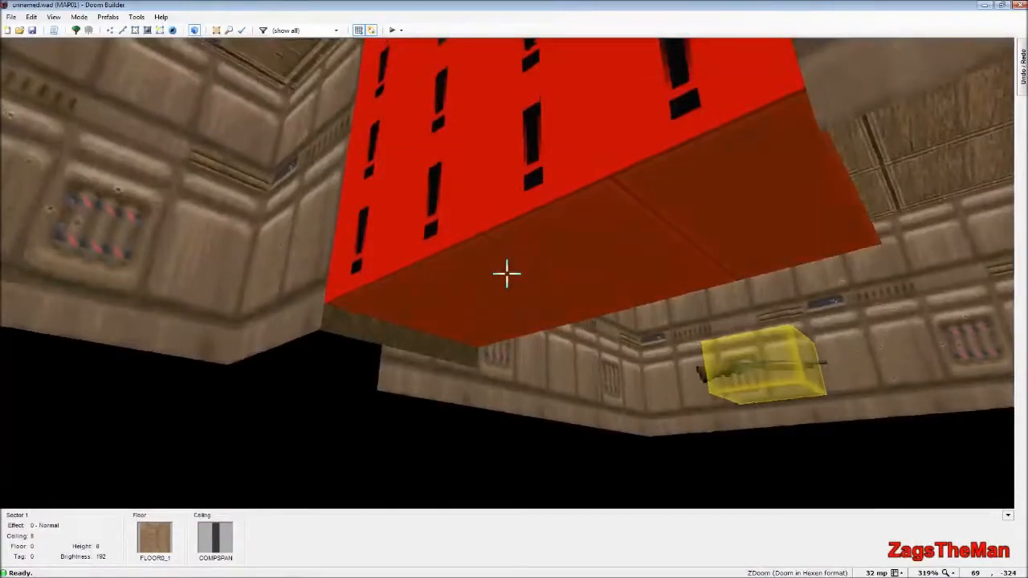
{"action": "scroll", "coordinate": [507, 274], "scroll_direction": "down", "scroll_amount": 3}
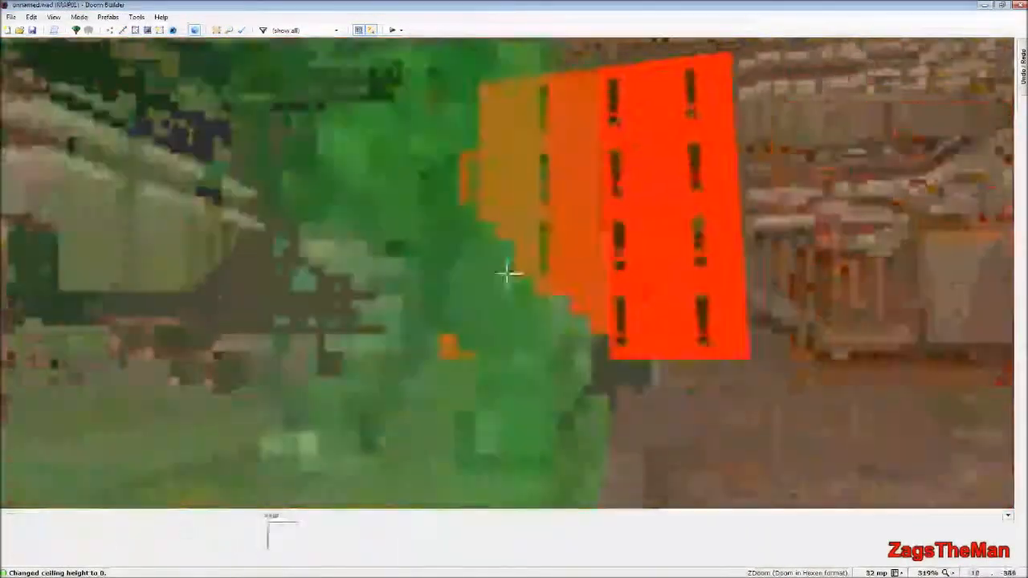
Step: Set the upper texture of both door faces to BIGDOOR2 from the Doors category
{"action": "key", "text": "e"}
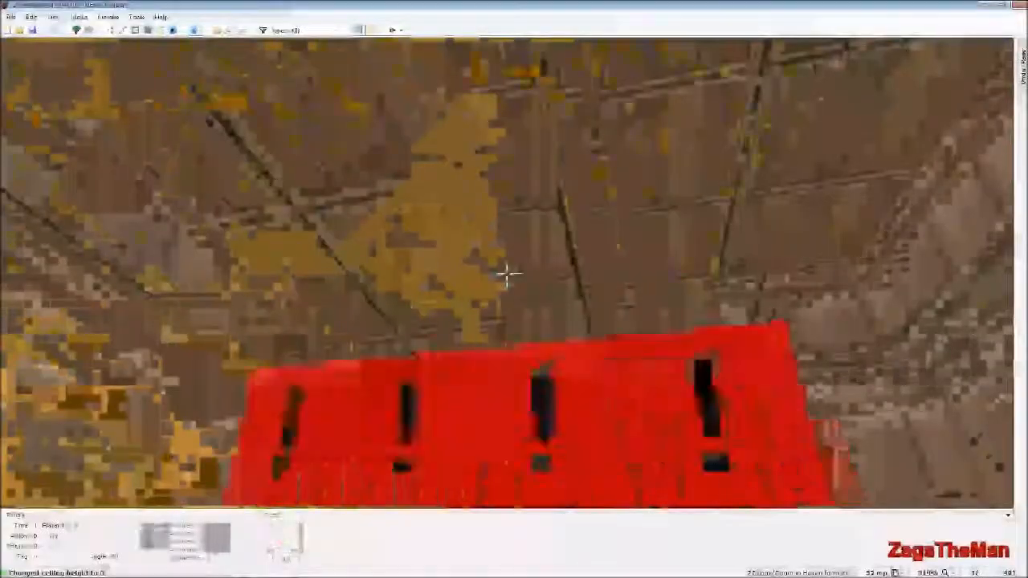
{"action": "key", "text": "d"}
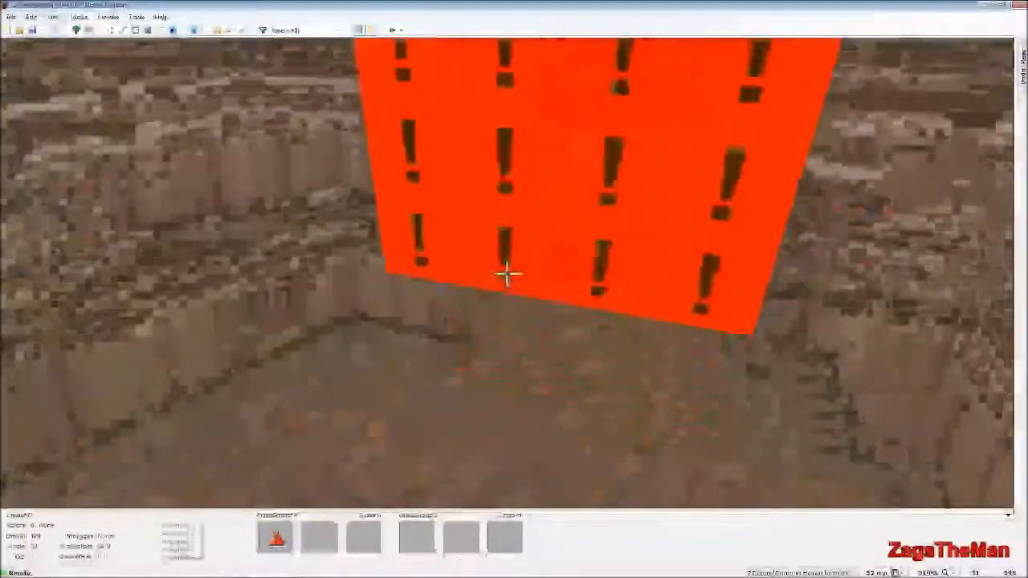
{"action": "key", "text": "f"}
{"action": "key", "text": "e"}
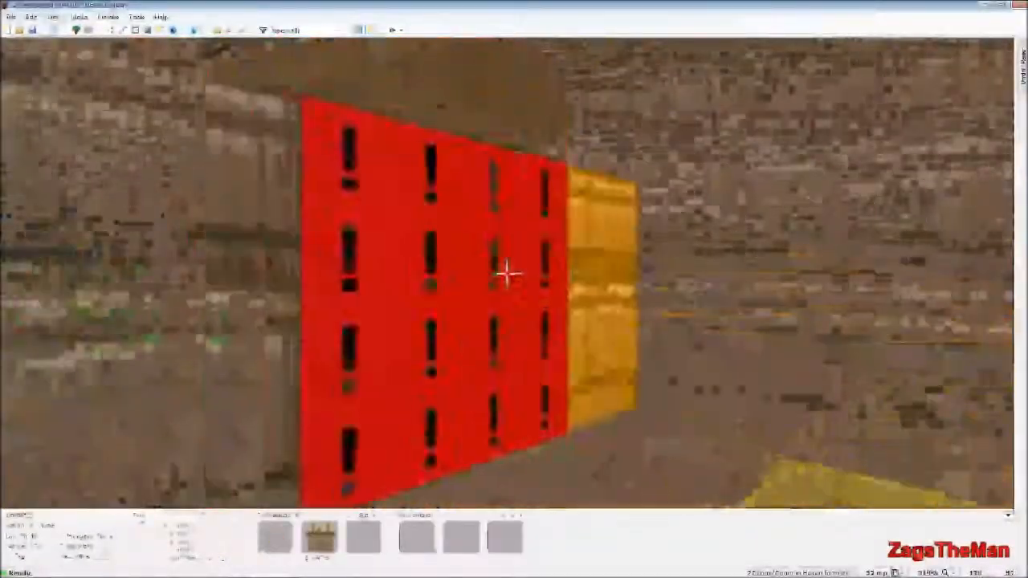
{"action": "key", "text": "s"}
{"action": "key", "text": "d"}
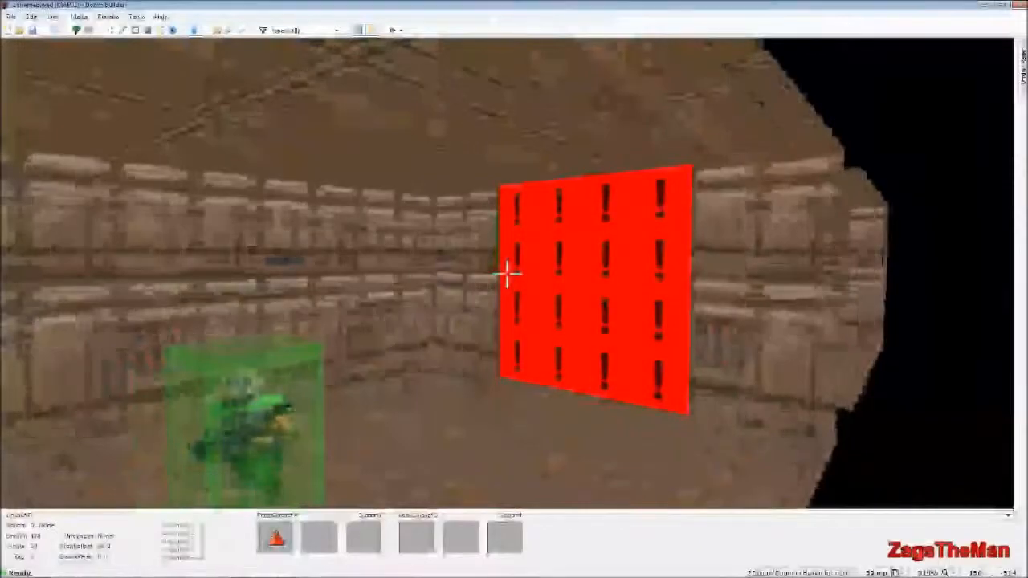
{"action": "key", "text": "d"}
{"action": "key", "text": "e"}
{"action": "key", "text": "d"}
{"action": "key", "text": "d"}
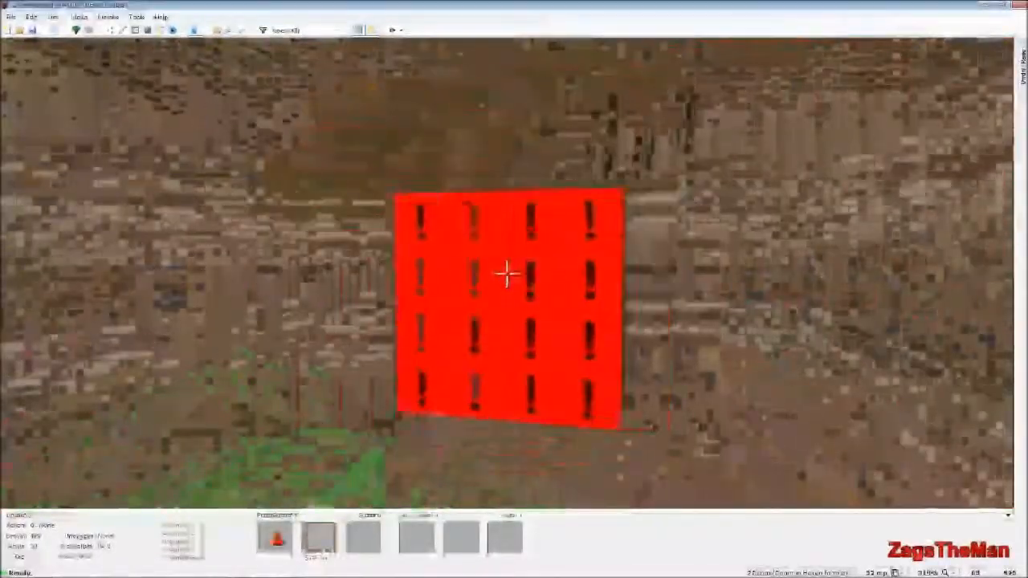
{"action": "key", "text": "f"}
{"action": "key", "text": "e"}
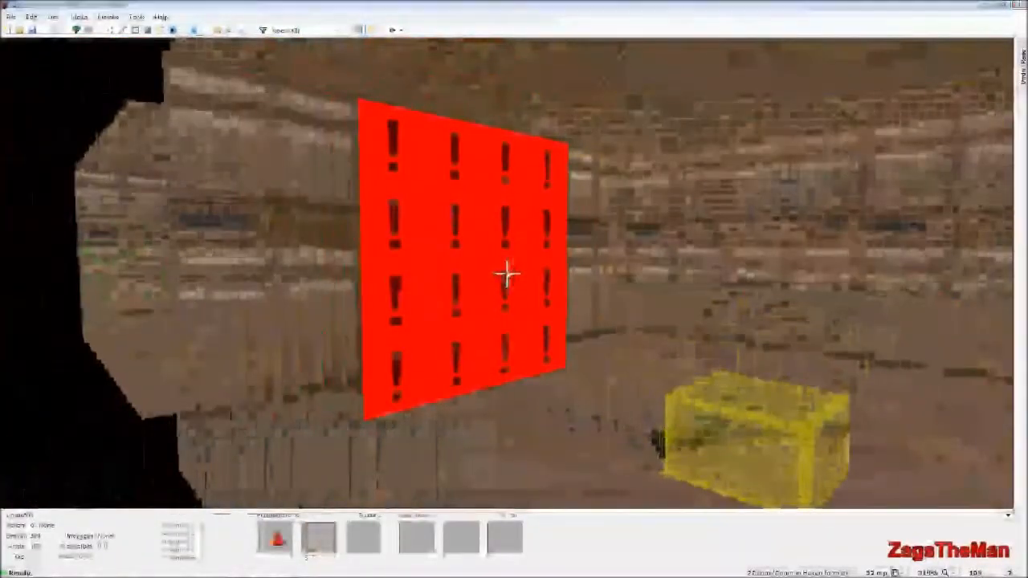
{"action": "right_click", "coordinate": [507, 274]}
{"action": "left_click", "coordinate": [446, 179]}
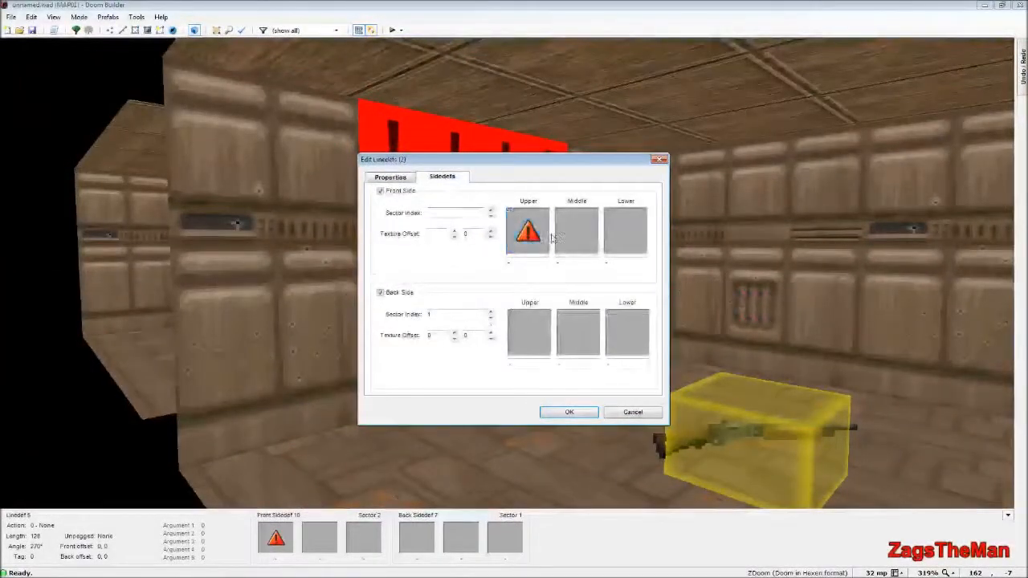
{"action": "left_click", "coordinate": [530, 223]}
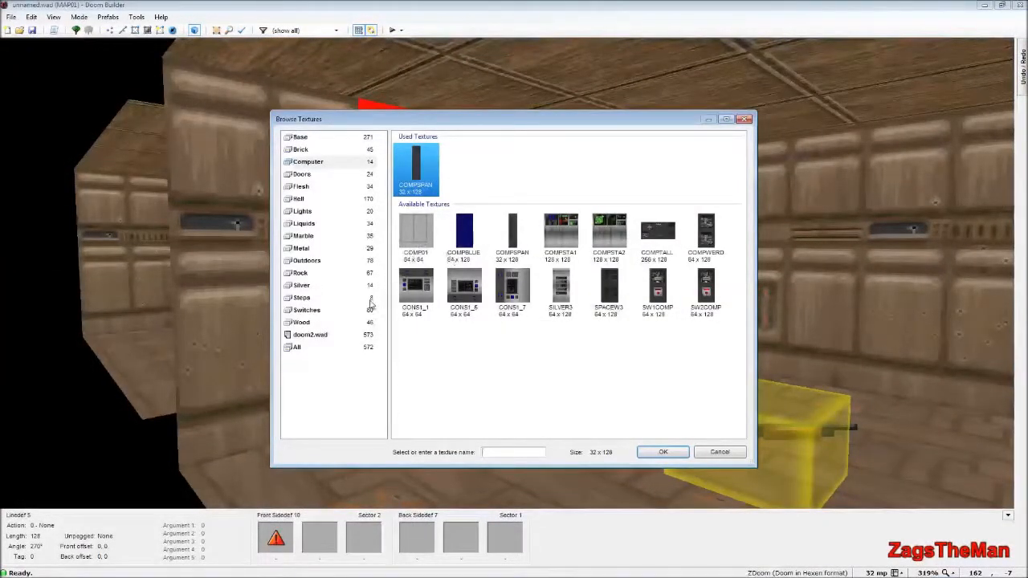
{"action": "left_click", "coordinate": [321, 175]}
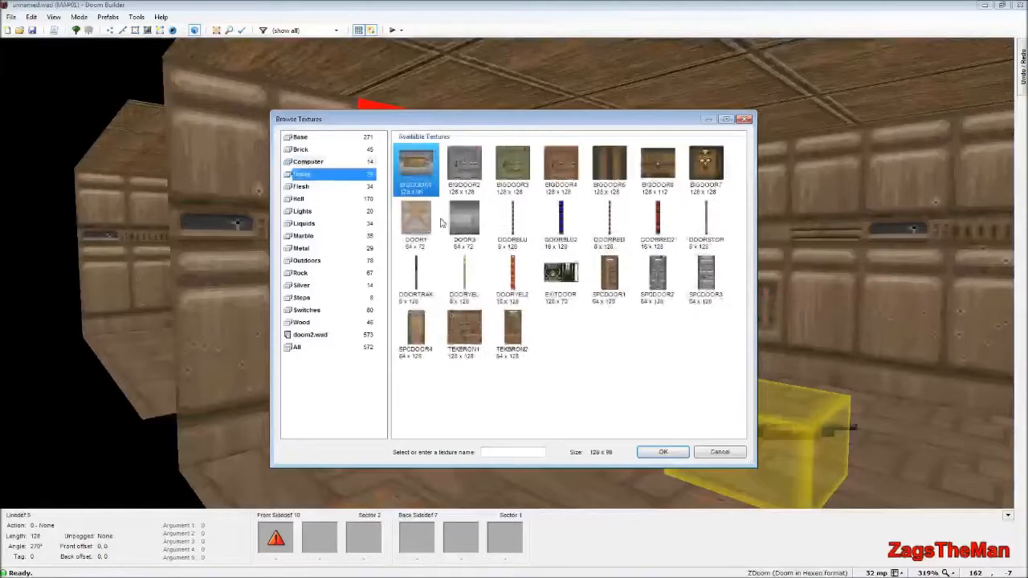
{"action": "left_click", "coordinate": [465, 167]}
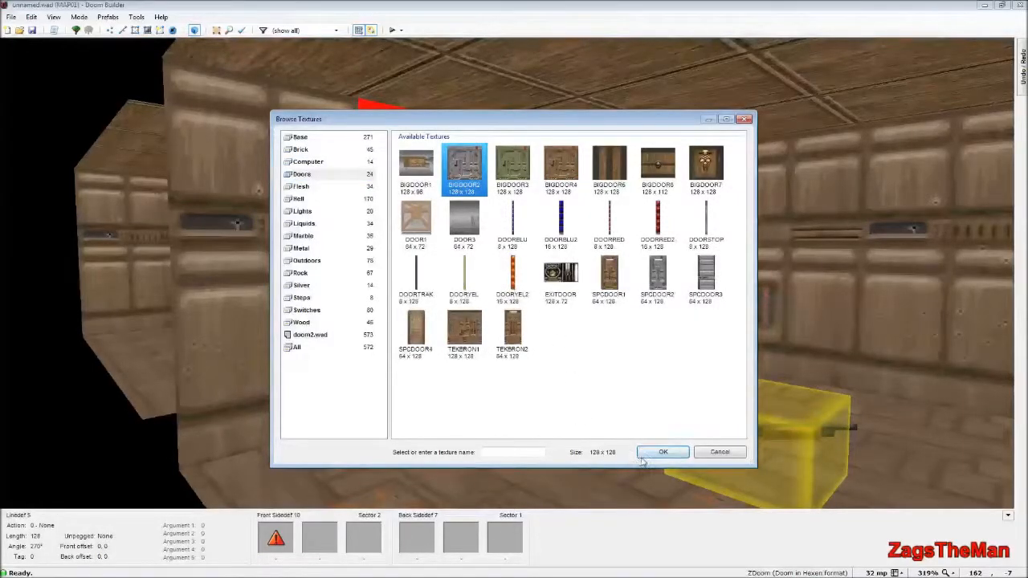
{"action": "left_click", "coordinate": [661, 453]}
{"action": "left_click", "coordinate": [569, 412]}
Step: Shift the texture of the door face in the player start's room to offset 1, 0 and clear the selection
{"action": "key", "text": "w"}
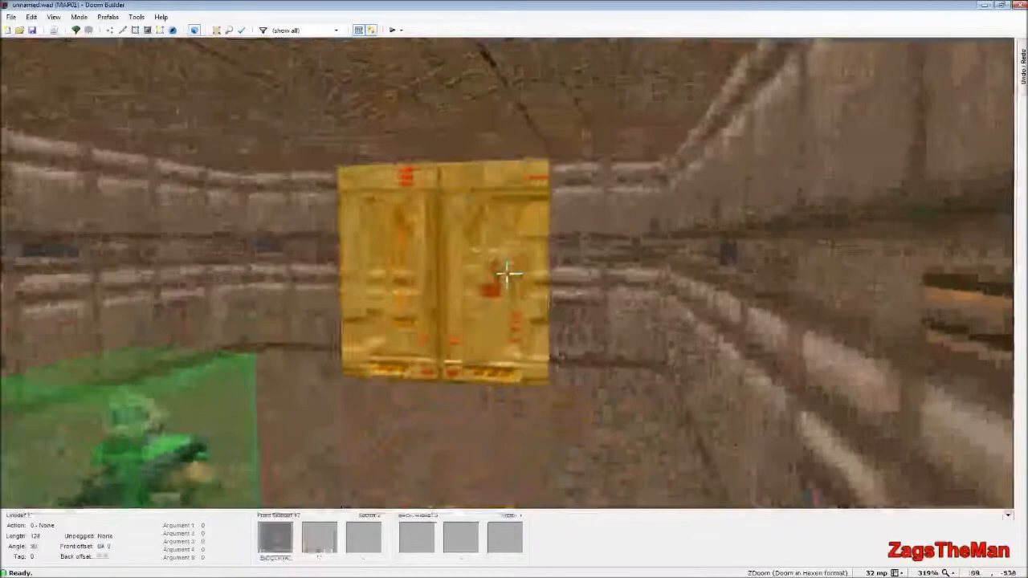
{"action": "left_click", "coordinate": [507, 273]}
{"action": "key", "text": "s"}
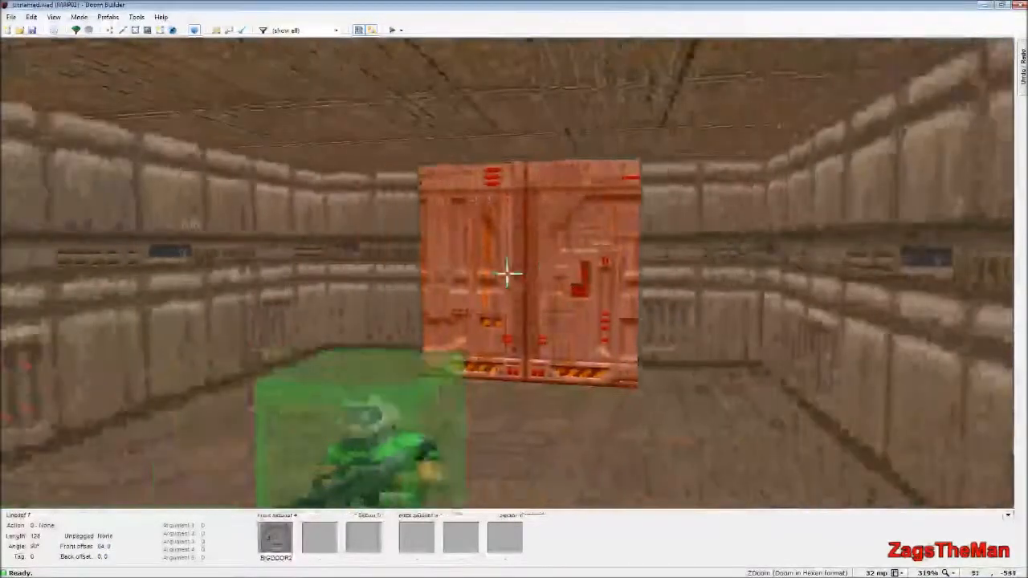
{"action": "key", "text": "Right"}
{"action": "key", "text": "Right"}
{"action": "key", "text": "Right"}
{"action": "key", "text": "Right"}
{"action": "key", "text": "Right"}
{"action": "key", "text": "Right"}
{"action": "key", "text": "Right"}
{"action": "key", "text": "Right"}
{"action": "key", "text": "Right"}
{"action": "key", "text": "Right"}
{"action": "key", "text": "Right"}
{"action": "key", "text": "Right"}
{"action": "key", "text": "Right"}
{"action": "key", "text": "Right"}
{"action": "key", "text": "Right"}
{"action": "key", "text": "Right"}
{"action": "key", "text": "Right"}
{"action": "key", "text": "Right"}
{"action": "key", "text": "Right"}
{"action": "key", "text": "Right"}
{"action": "key", "text": "Right"}
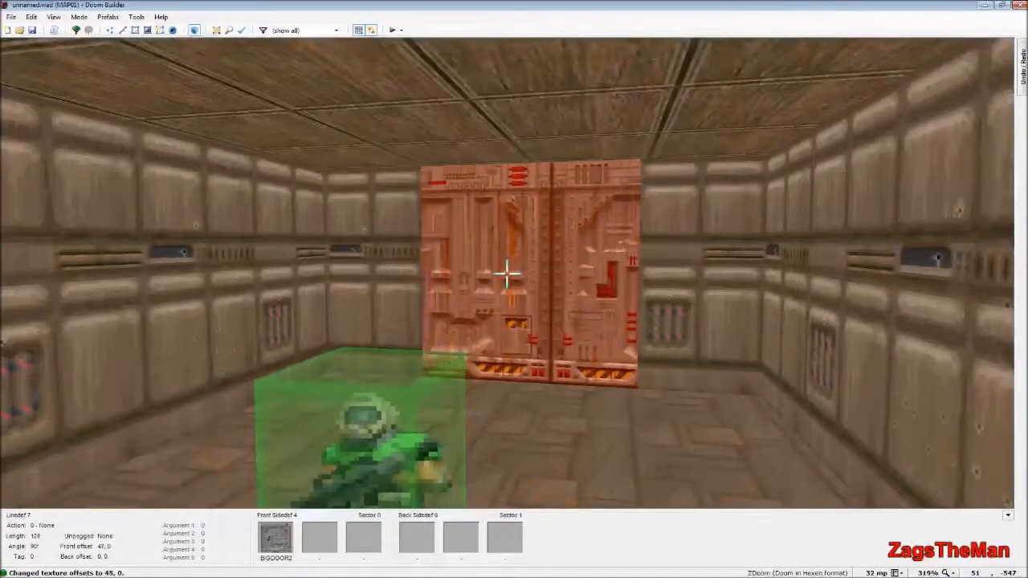
{"action": "key", "text": "Right"}
{"action": "key", "text": "Right"}
{"action": "key", "text": "Right"}
{"action": "key", "text": "Right"}
{"action": "key", "text": "Right"}
{"action": "key", "text": "Right"}
{"action": "key", "text": "Right"}
{"action": "key", "text": "Right"}
{"action": "key", "text": "Right"}
{"action": "key", "text": "Right"}
{"action": "key", "text": "Right"}
{"action": "key", "text": "Right"}
{"action": "key", "text": "Right"}
{"action": "key", "text": "Right"}
{"action": "key", "text": "Right"}
{"action": "key", "text": "Right"}
{"action": "key", "text": "Right"}
{"action": "key", "text": "Right"}
{"action": "key", "text": "Right"}
{"action": "key", "text": "Right"}
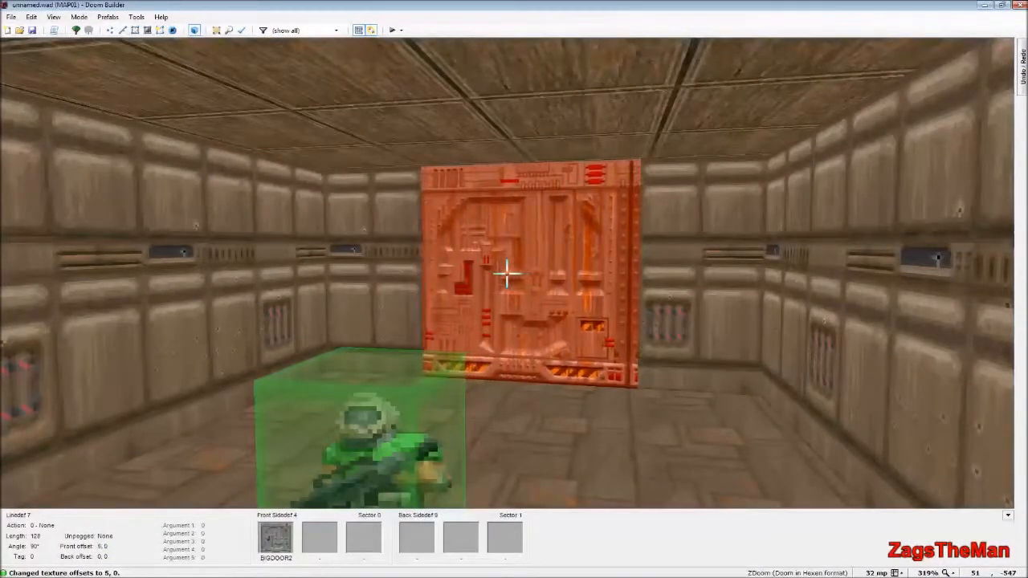
{"action": "key", "text": "Right"}
{"action": "key", "text": "Right"}
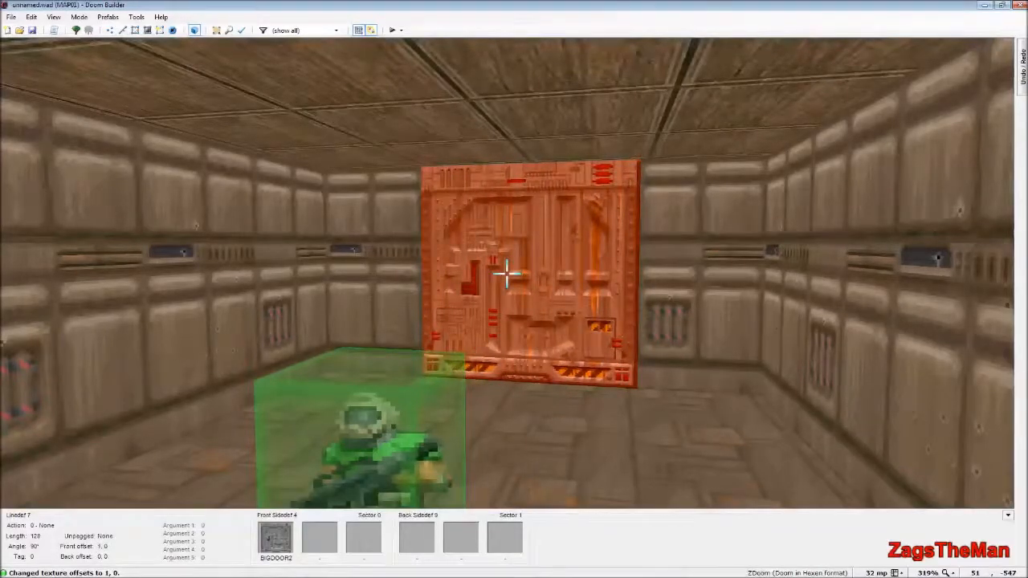
{"action": "key", "text": "f"}
{"action": "key", "text": "e"}
{"action": "key", "text": "d"}
{"action": "key", "text": "s"}
{"action": "key", "text": "e"}
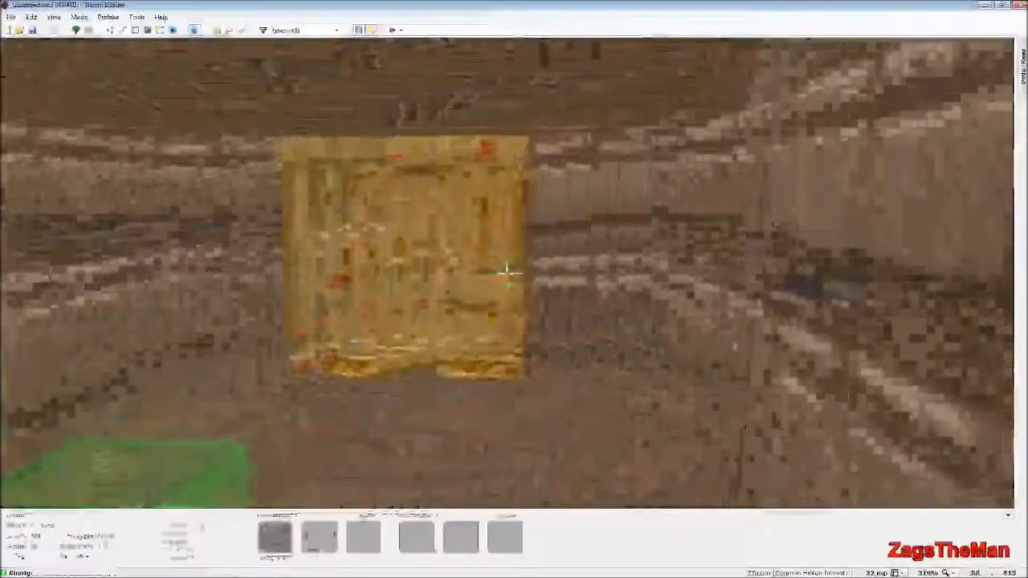
Step: Return to the 2D map in Linedefs mode and check the properties of the passage's west side wall without changing them
{"action": "key", "text": "w"}
{"action": "scroll", "coordinate": [498, 280], "scroll_direction": "down", "scroll_amount": 3}
{"action": "scroll", "coordinate": [497, 279], "scroll_direction": "up", "scroll_amount": 2}
{"action": "key", "text": "w"}
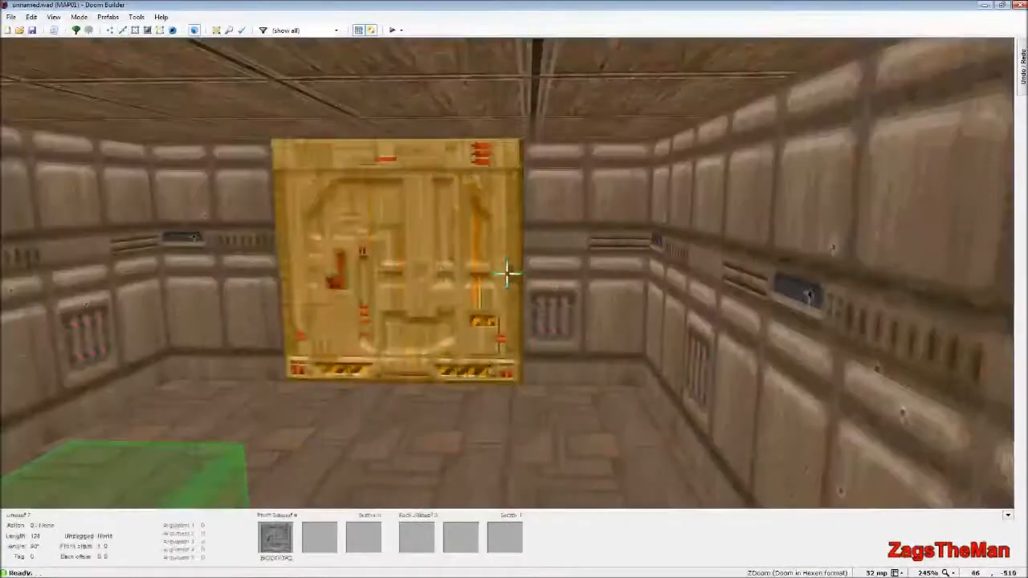
{"action": "key", "text": "e"}
{"action": "key", "text": "f"}
{"action": "key", "text": "w"}
{"action": "scroll", "coordinate": [503, 281], "scroll_direction": "down", "scroll_amount": 1}
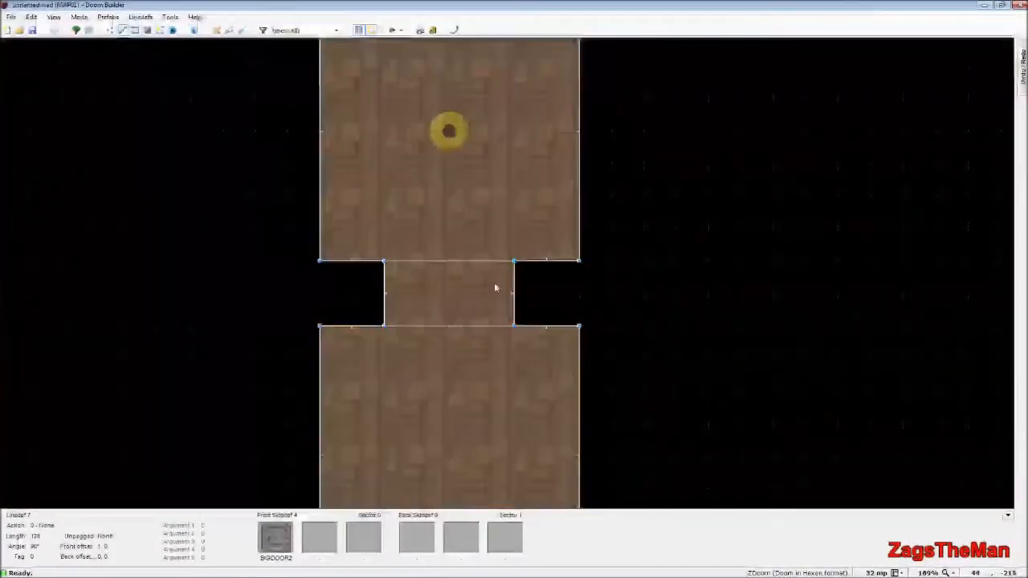
{"action": "scroll", "coordinate": [514, 293], "scroll_direction": "up", "scroll_amount": 6}
{"action": "key", "text": "l"}
{"action": "scroll", "coordinate": [548, 286], "scroll_direction": "down", "scroll_amount": 3}
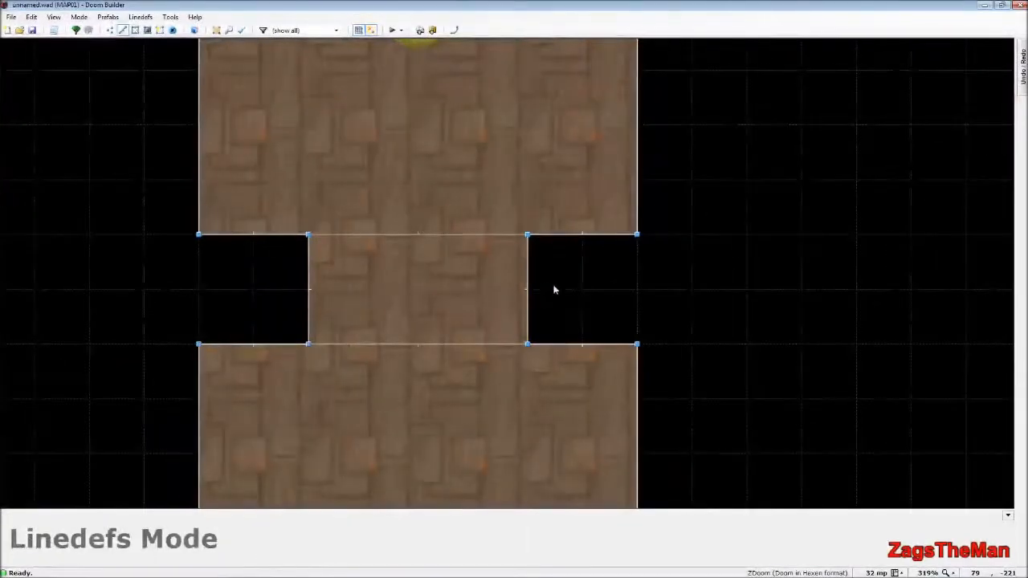
{"action": "right_click", "coordinate": [301, 292]}
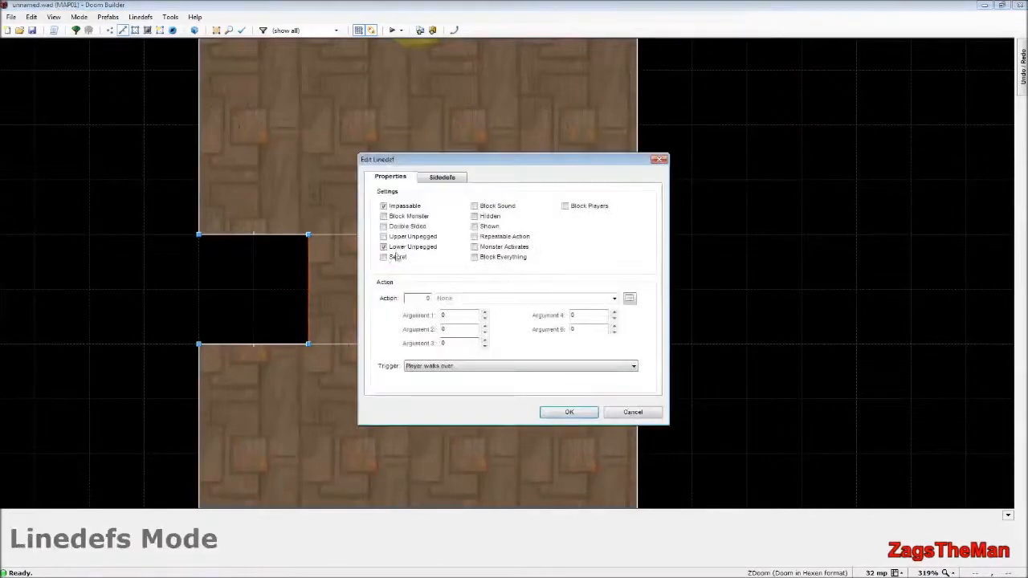
{"action": "left_click", "coordinate": [632, 414]}
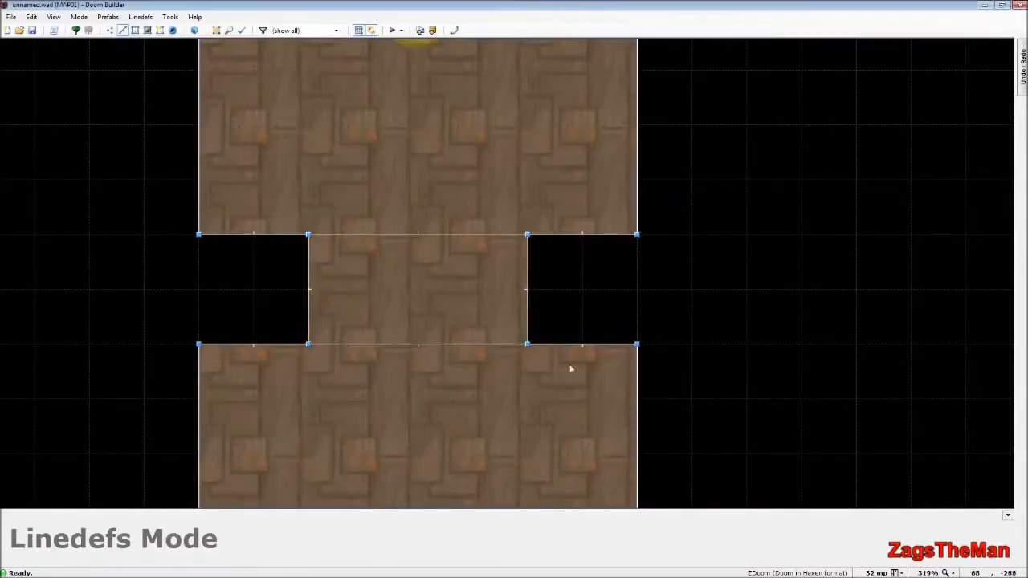
Step: Assign the Door Generic action to the two lines where the passage meets the north and south rooms
{"action": "left_click", "coordinate": [376, 345]}
{"action": "left_click", "coordinate": [423, 235]}
{"action": "right_click", "coordinate": [431, 236]}
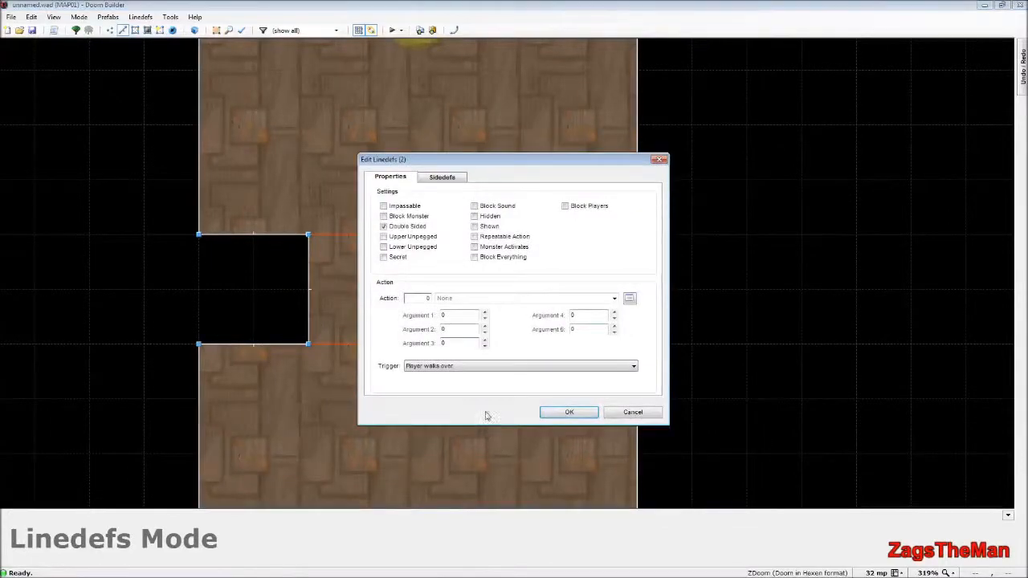
{"action": "left_click", "coordinate": [630, 298]}
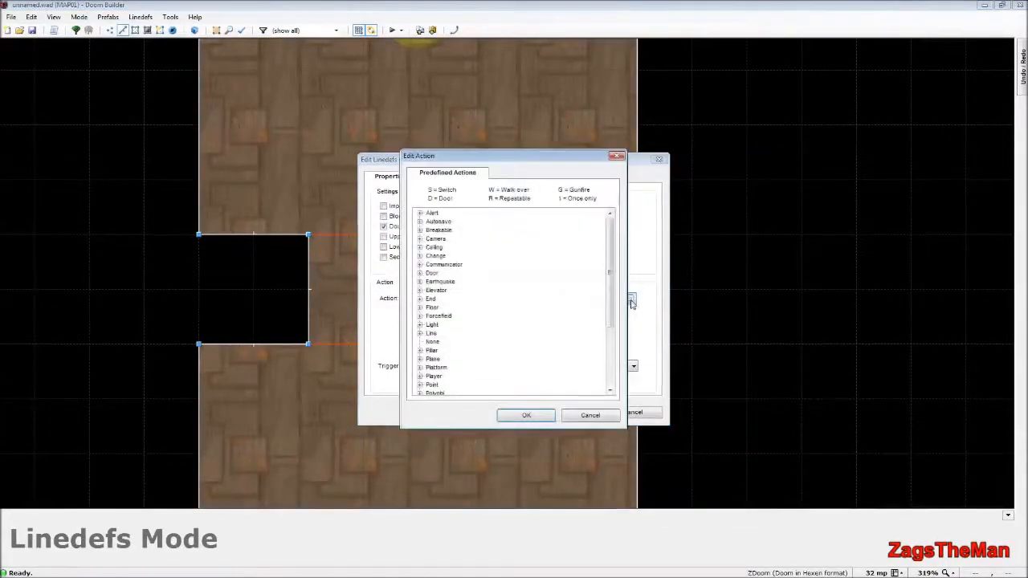
{"action": "double_click", "coordinate": [431, 274]}
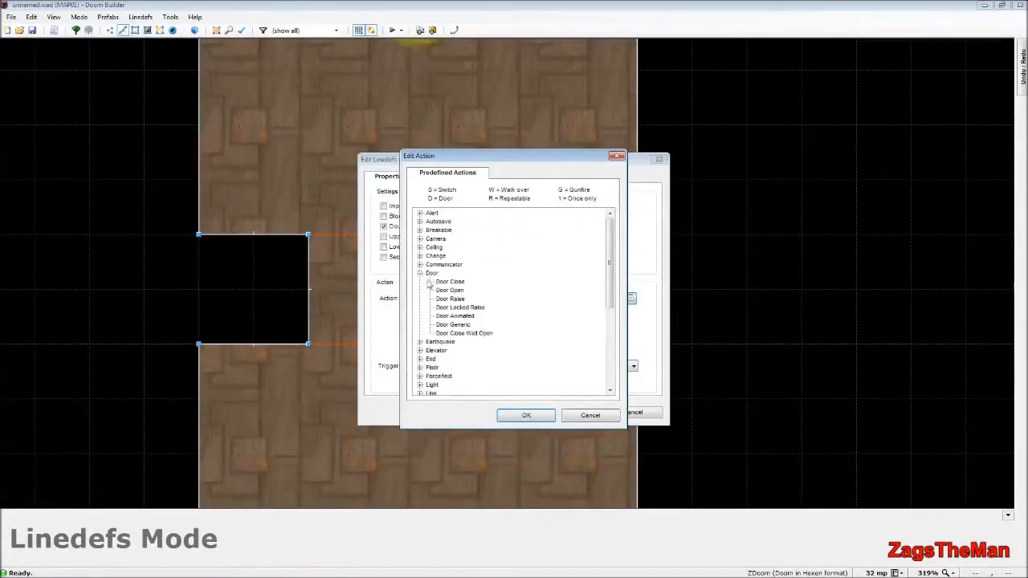
{"action": "left_click", "coordinate": [462, 325]}
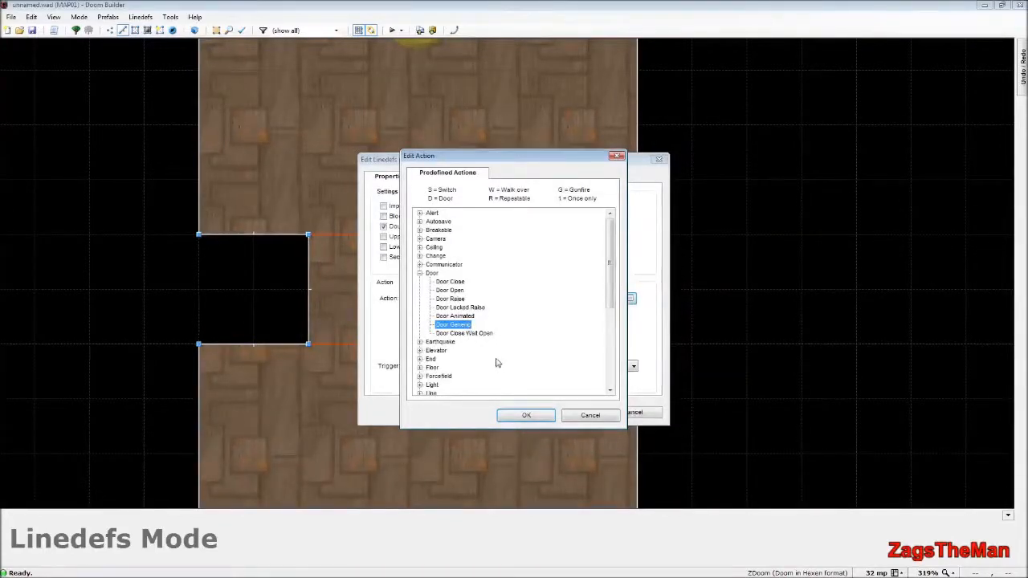
{"action": "left_click", "coordinate": [526, 416]}
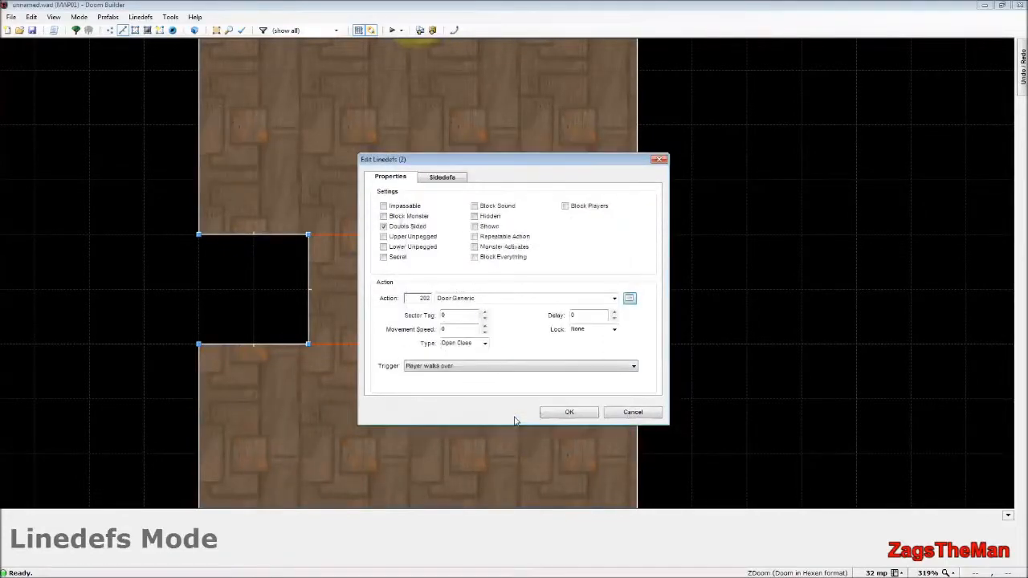
Step: Set the door action to sector tag 1, movement speed 20, type Open Close, delay 100 and lock None
{"action": "left_click", "coordinate": [461, 316]}
{"action": "type", "text": "2"}
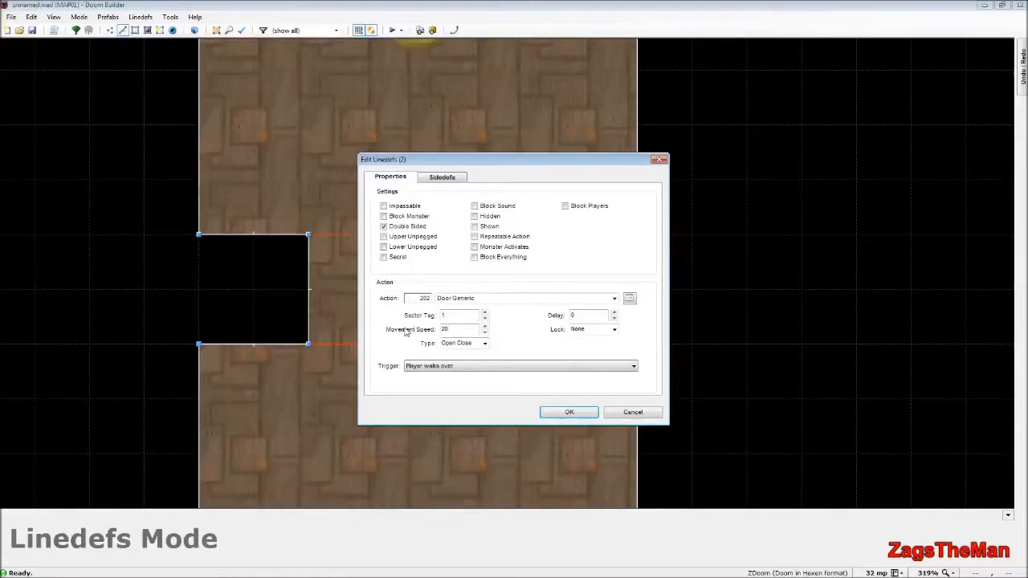
{"action": "left_click", "coordinate": [484, 344]}
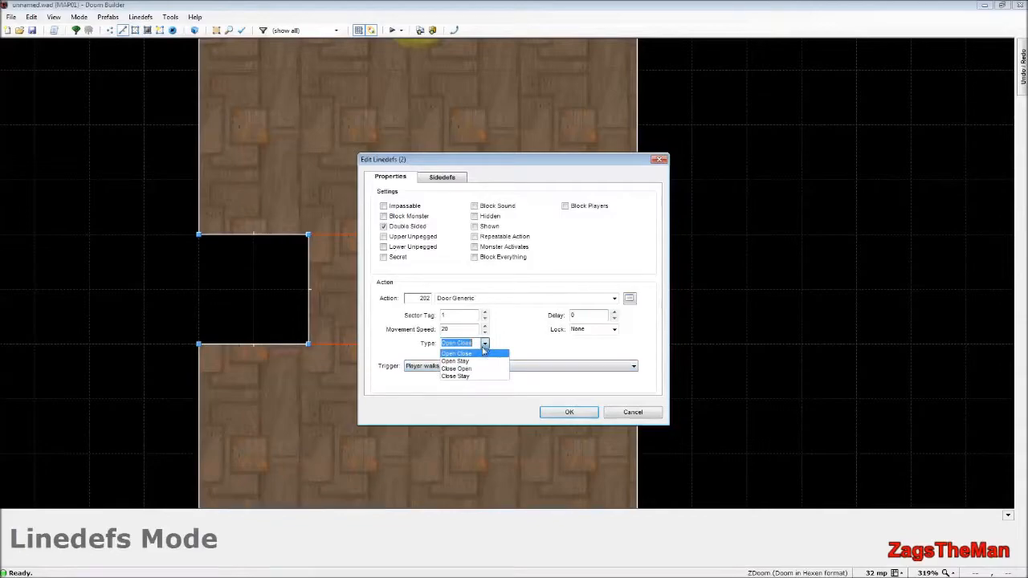
{"action": "left_click", "coordinate": [482, 355]}
{"action": "left_click_drag", "start_coordinate": [586, 315], "coordinate": [552, 320]}
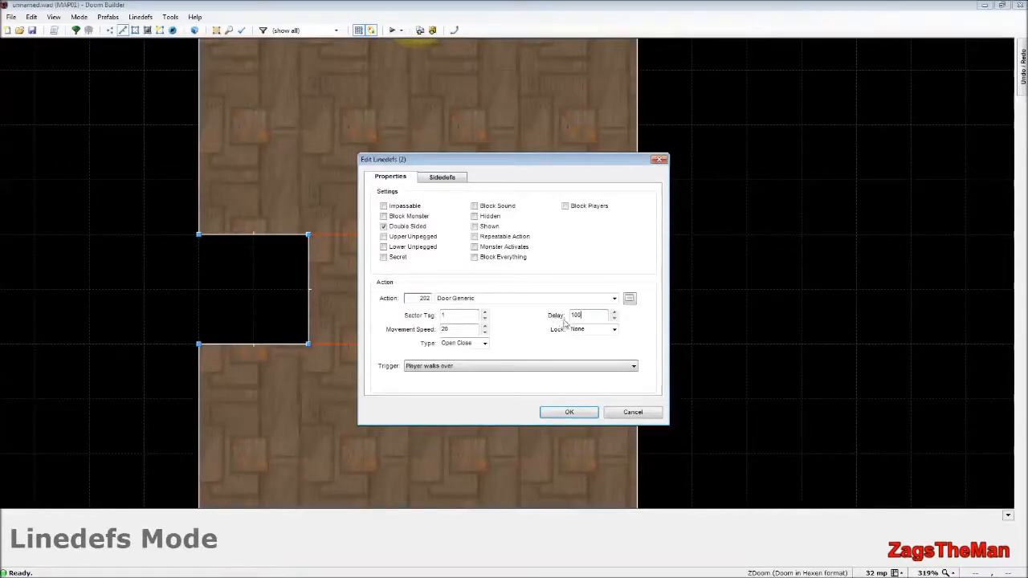
{"action": "left_click", "coordinate": [614, 329]}
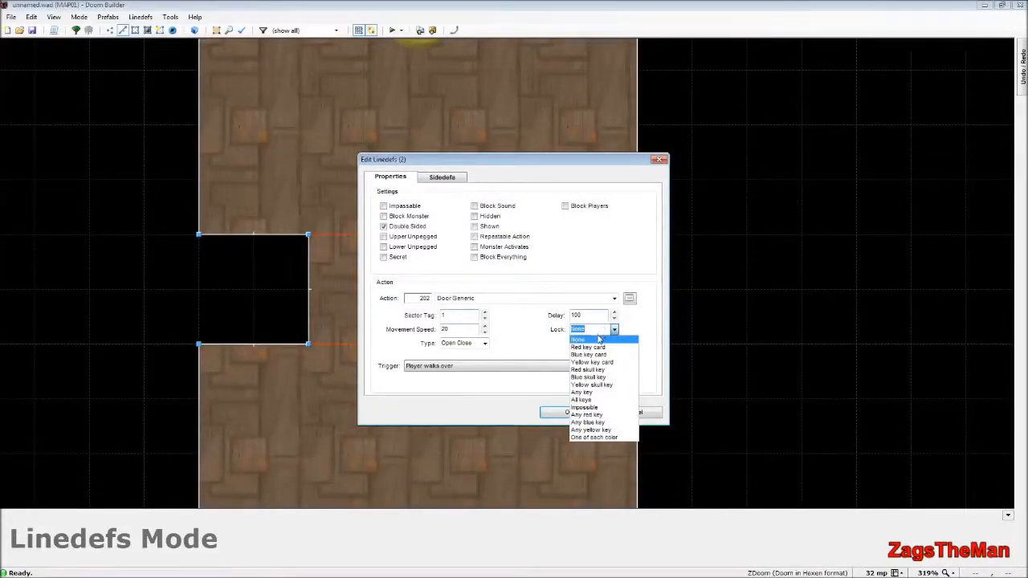
{"action": "left_click", "coordinate": [598, 339]}
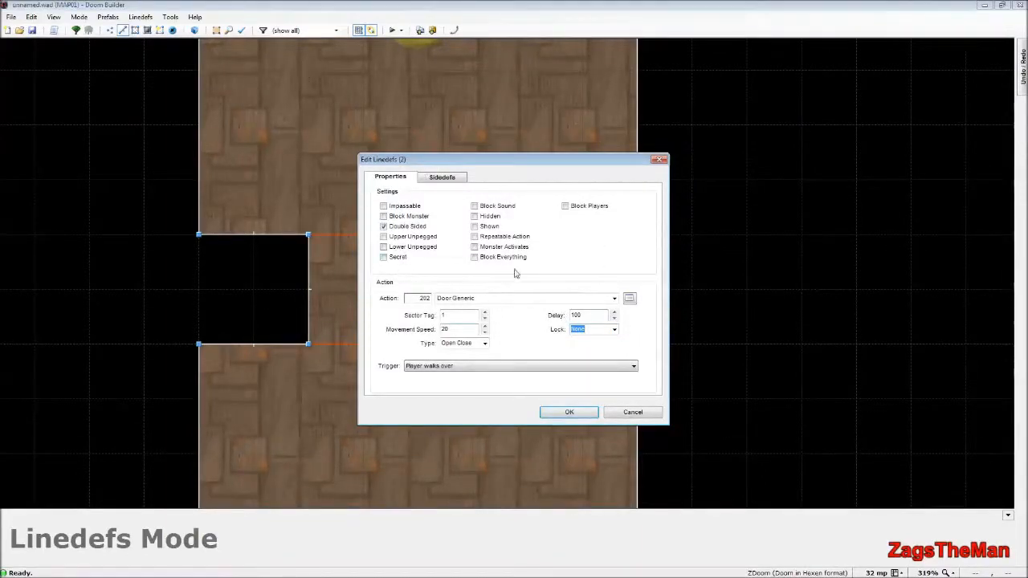
Step: Make the door action repeatable with the trigger Player presses Use, and apply it to both lines
{"action": "left_click", "coordinate": [484, 239]}
{"action": "left_click", "coordinate": [505, 366]}
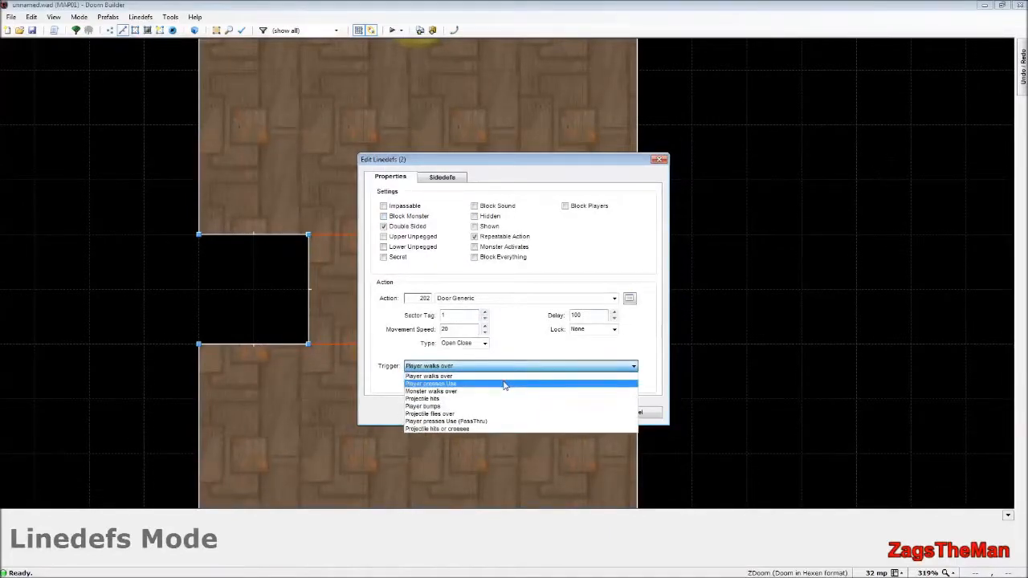
{"action": "left_click", "coordinate": [504, 383]}
{"action": "left_click", "coordinate": [505, 367]}
{"action": "left_click", "coordinate": [506, 375]}
{"action": "left_click", "coordinate": [505, 368]}
{"action": "left_click", "coordinate": [505, 384]}
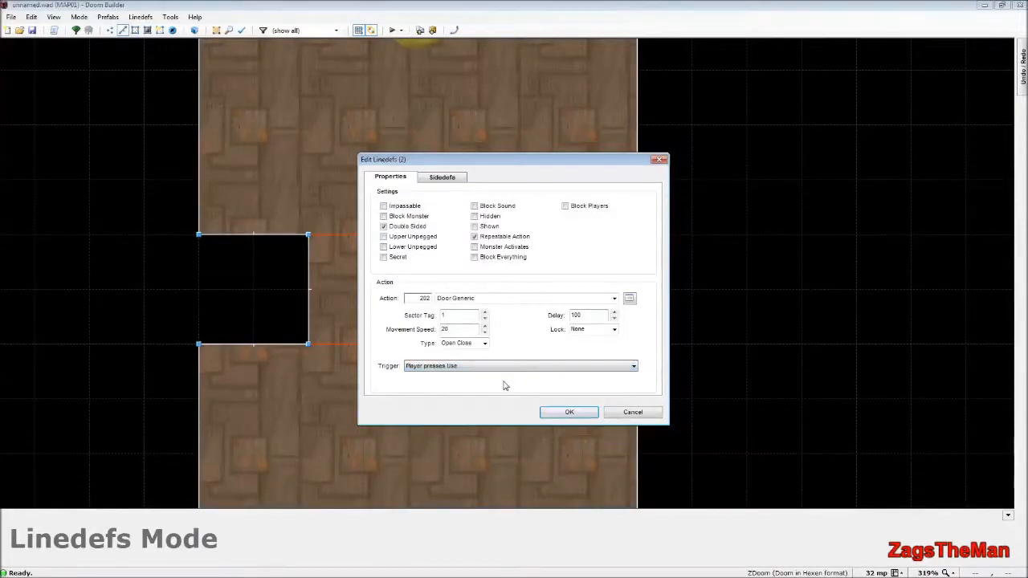
{"action": "left_click", "coordinate": [556, 413]}
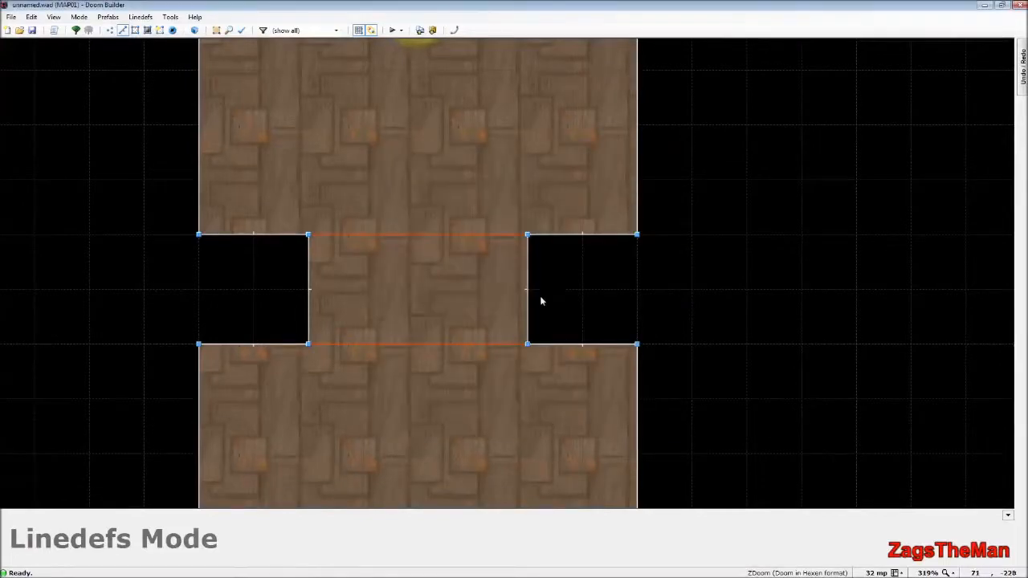
Step: Set the passage sector's tag to 1 in Sectors mode
{"action": "key", "text": "w"}
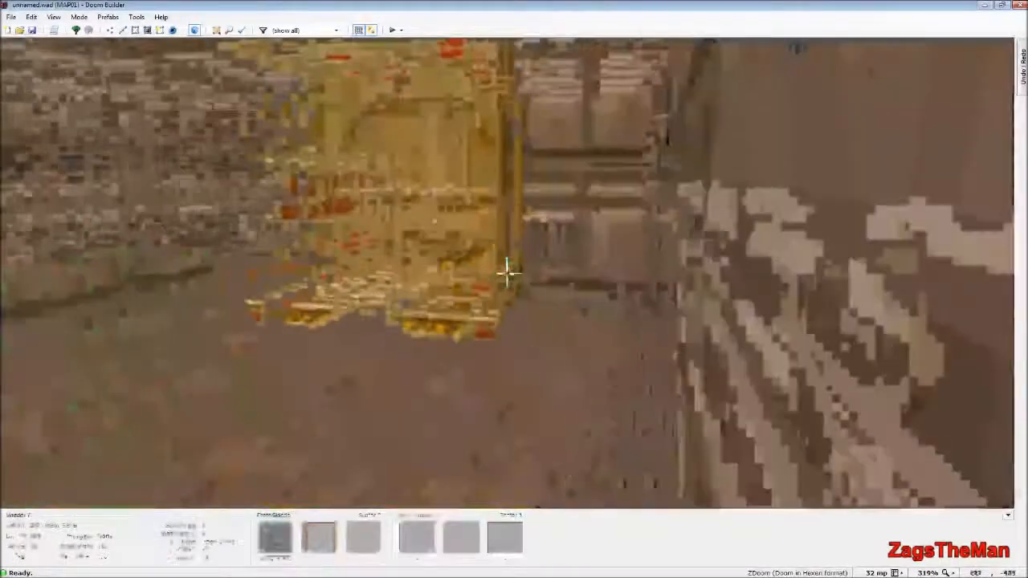
{"action": "key", "text": "w"}
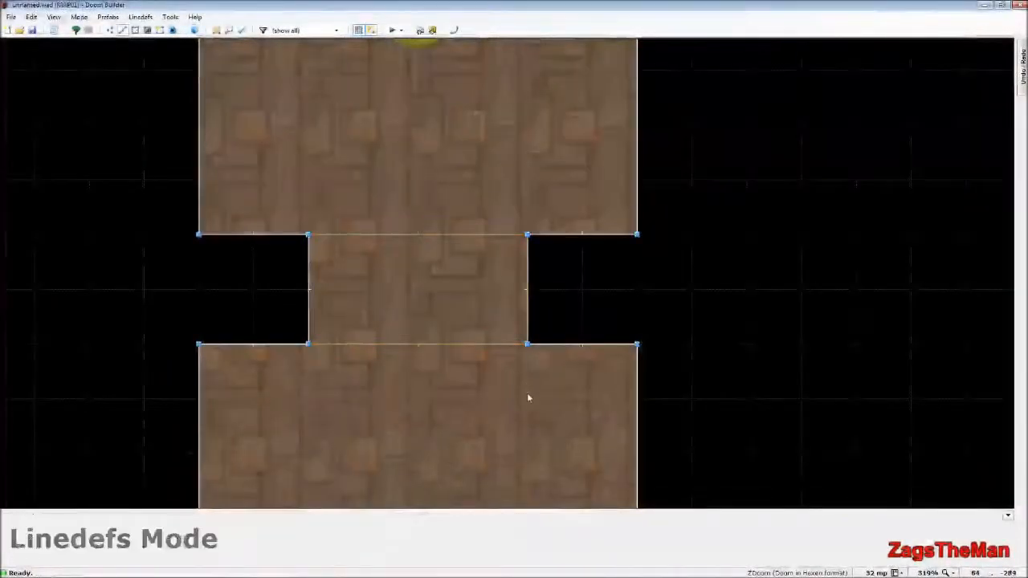
{"action": "key", "text": "s"}
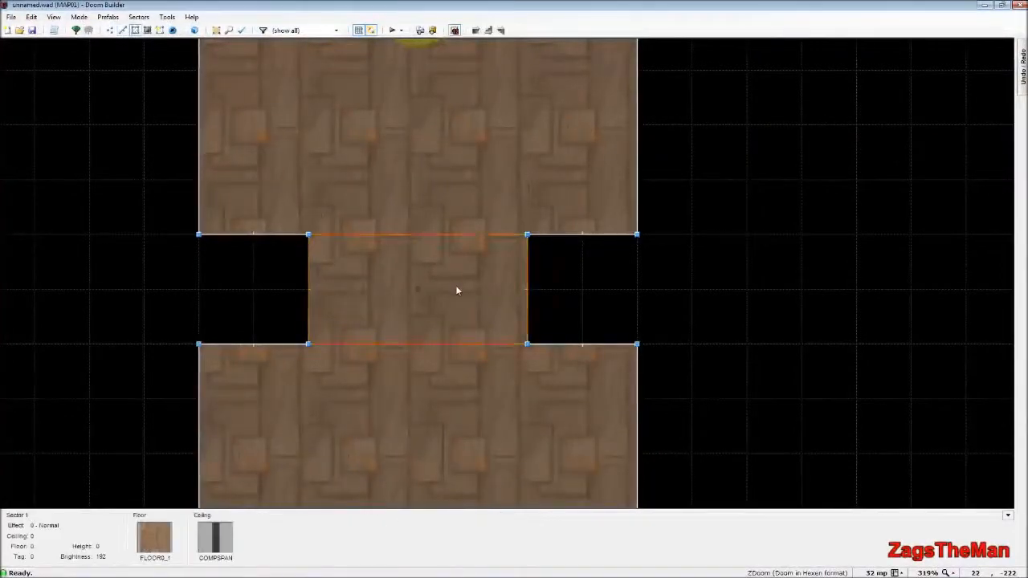
{"action": "right_click", "coordinate": [456, 285]}
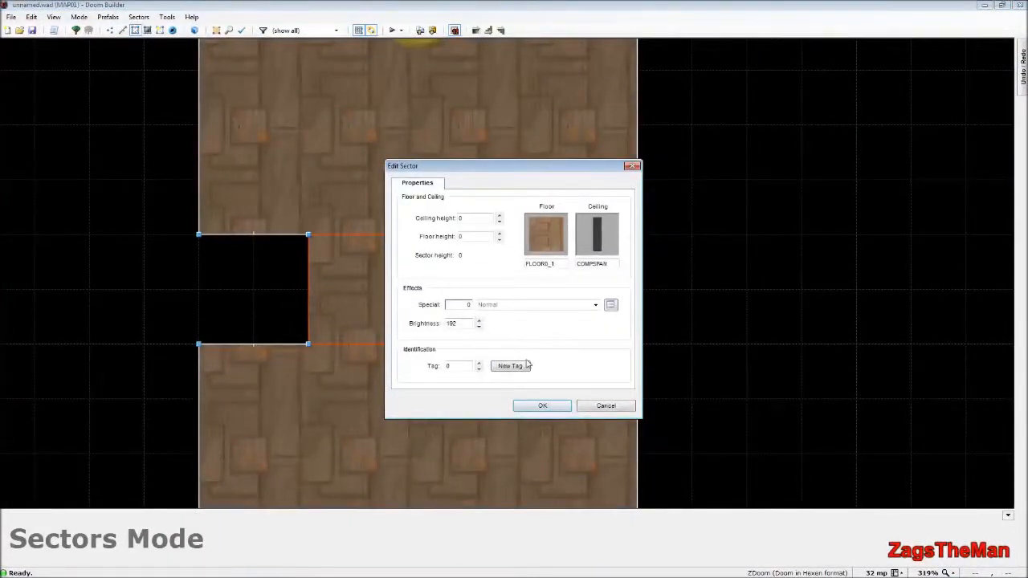
{"action": "left_click", "coordinate": [479, 363]}
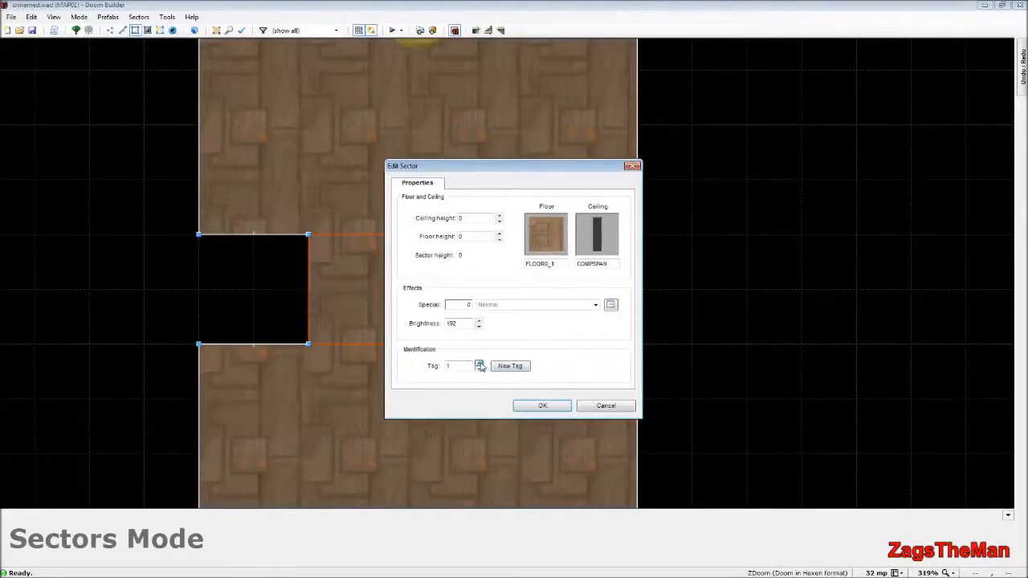
{"action": "left_click", "coordinate": [540, 406]}
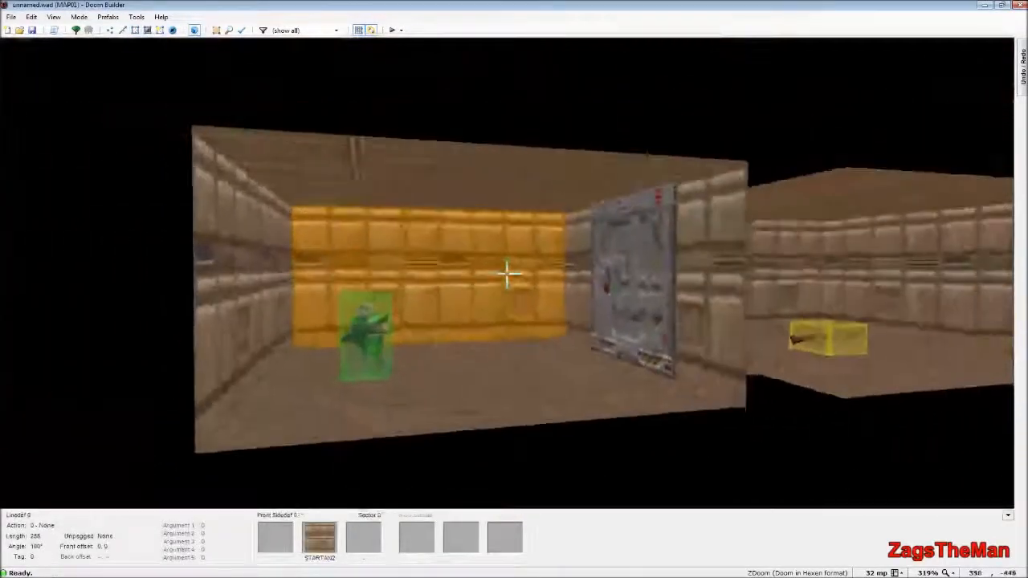
Step: Inspect the door in 3D visual mode and review the action settings of the passage's south line
{"action": "key", "text": "e"}
{"action": "key", "text": "f"}
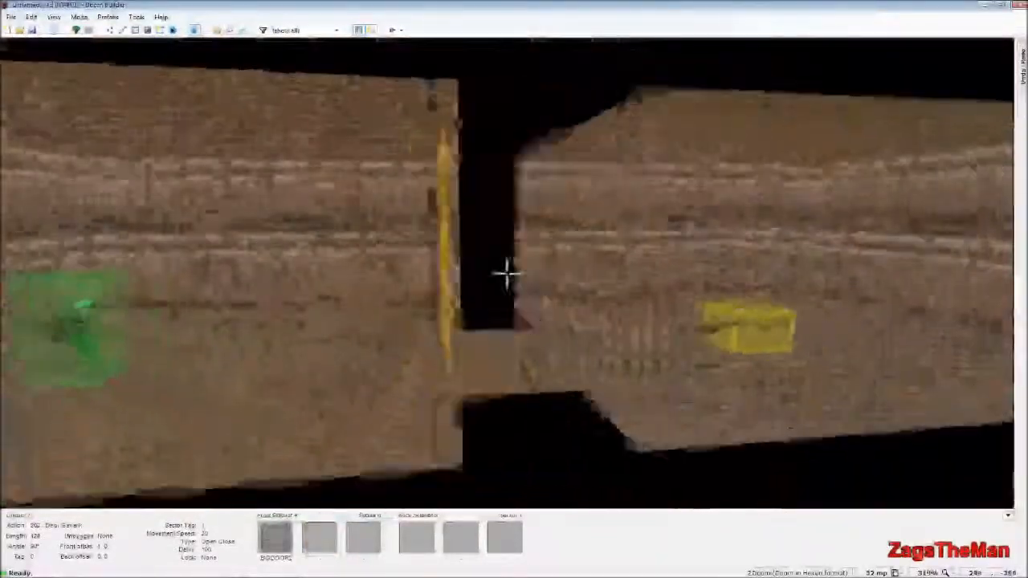
{"action": "key", "text": "q"}
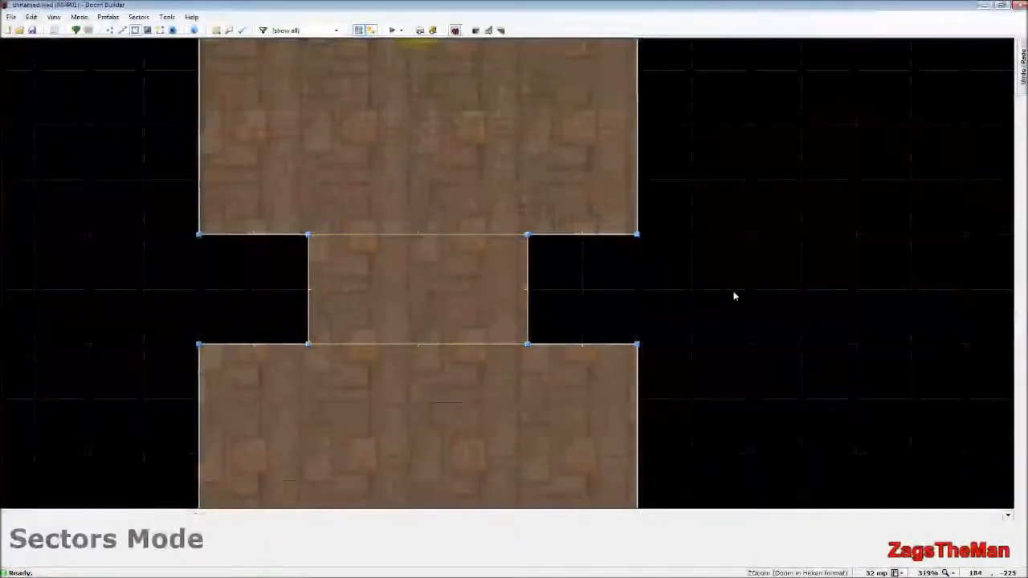
{"action": "key", "text": "l"}
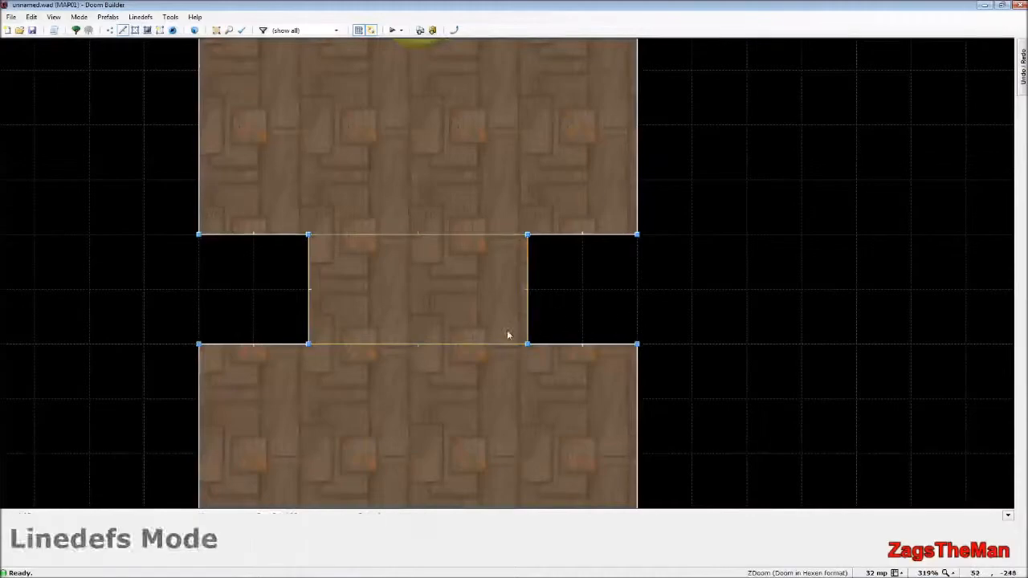
{"action": "right_click", "coordinate": [389, 344]}
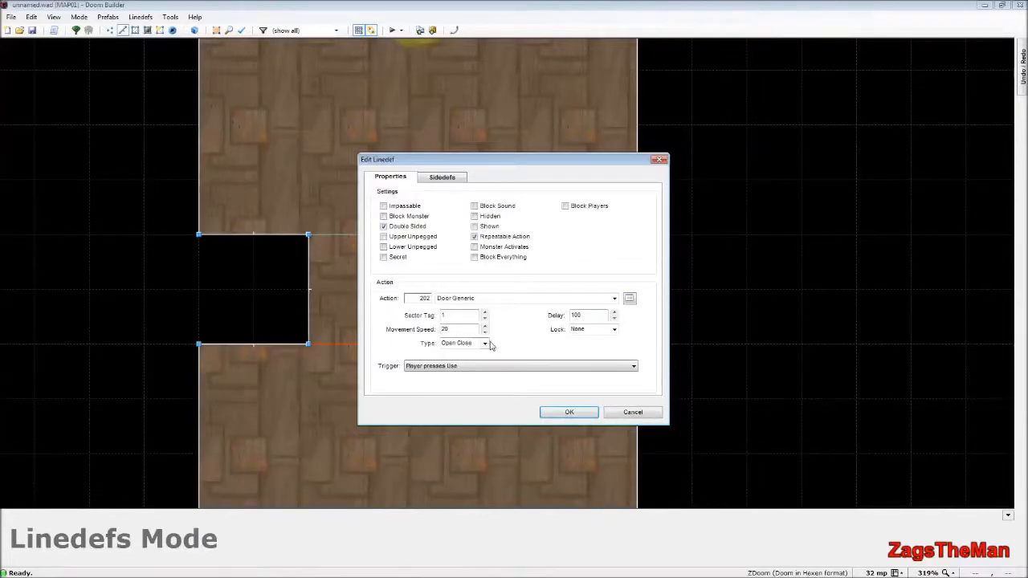
{"action": "left_click", "coordinate": [551, 415]}
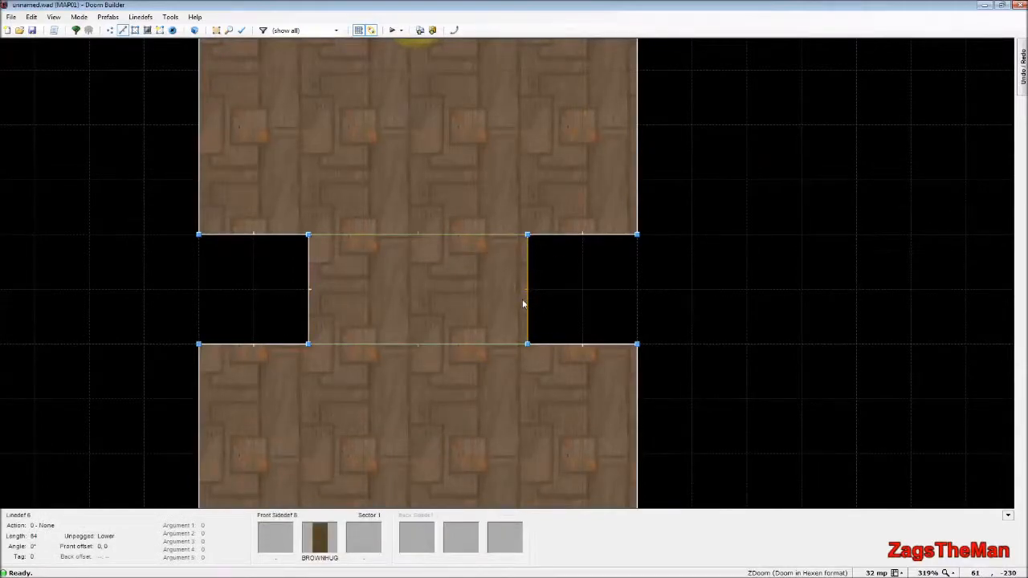
{"action": "key", "text": "q"}
{"action": "key", "text": "w"}
{"action": "key", "text": "s"}
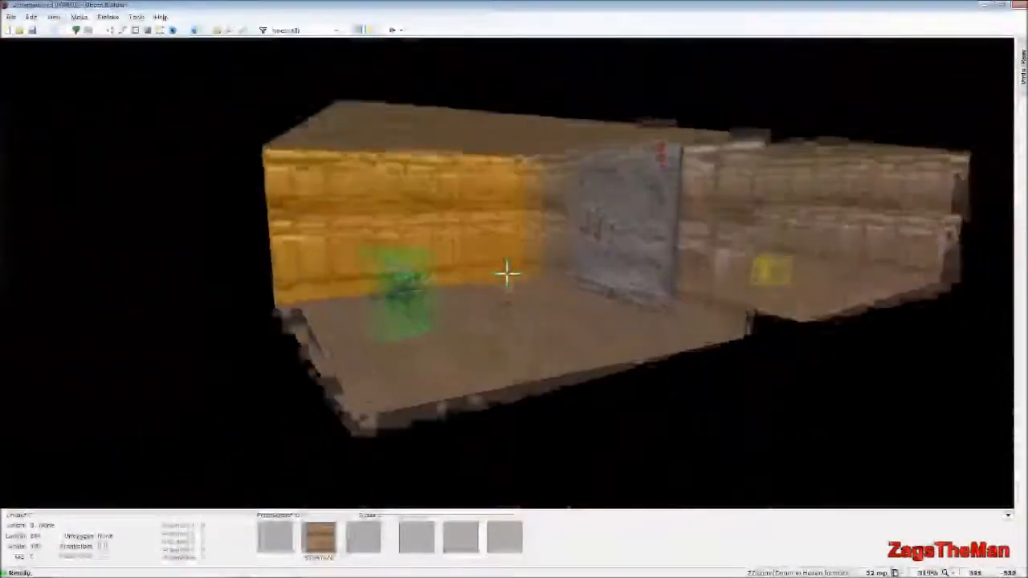
{"action": "key", "text": "q"}
Step: Test the map in the game by opening the door and collecting the shotgun in the other room
{"action": "key", "text": "F9"}
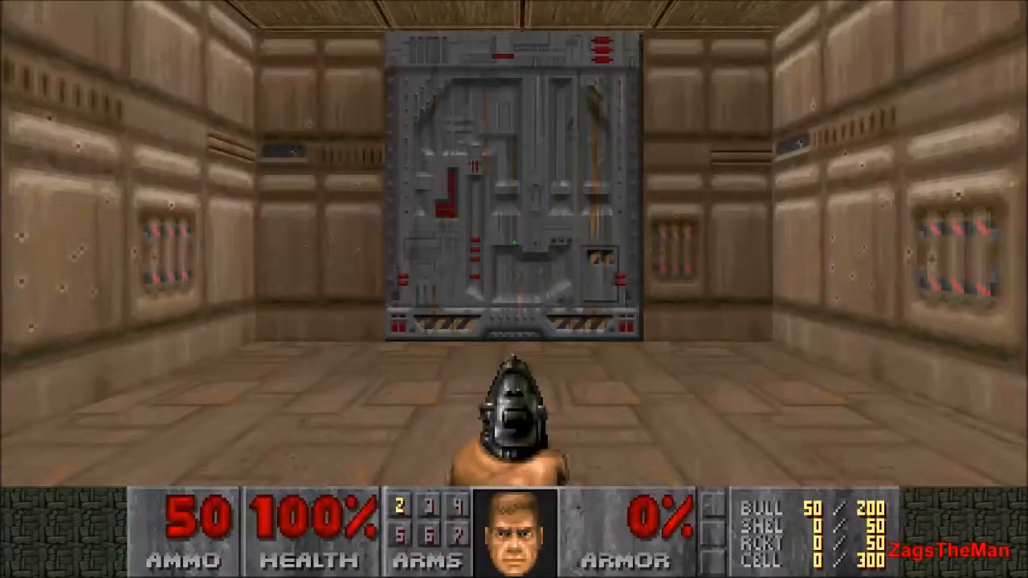
{"action": "key", "text": "Up"}
{"action": "key", "text": "space"}
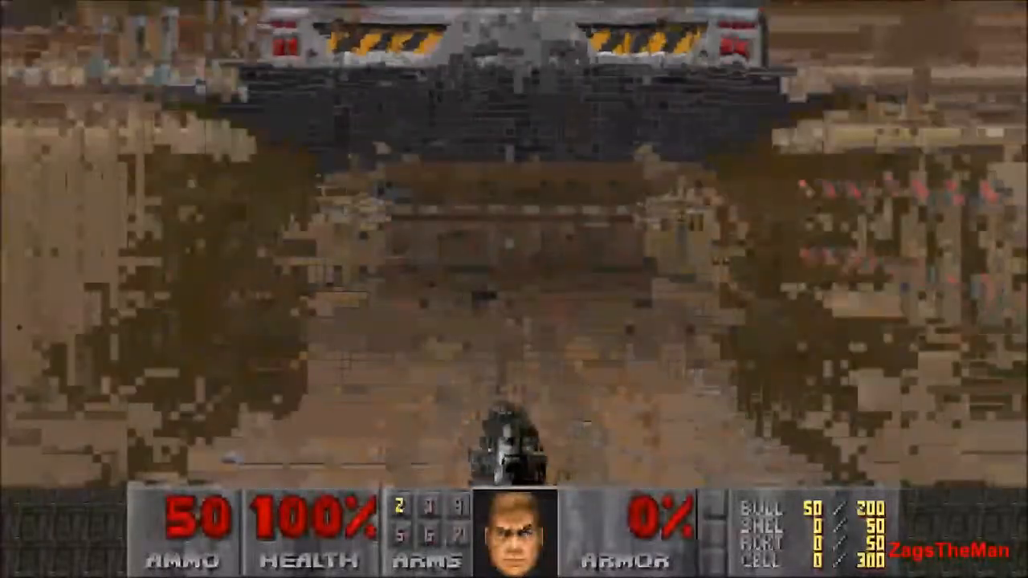
{"action": "key", "text": "Up"}
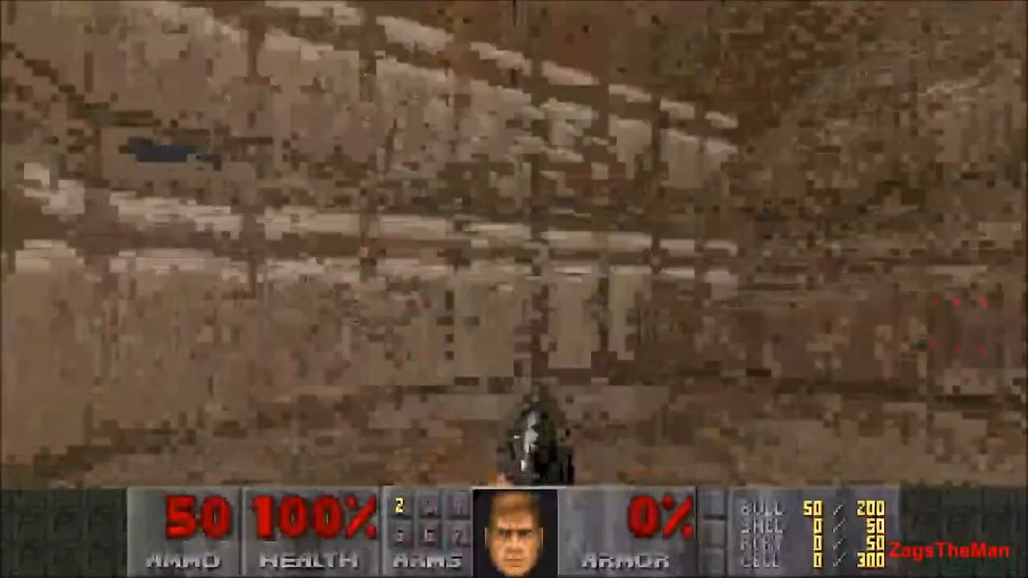
{"action": "key", "text": "Up"}
{"action": "key", "text": "Right"}
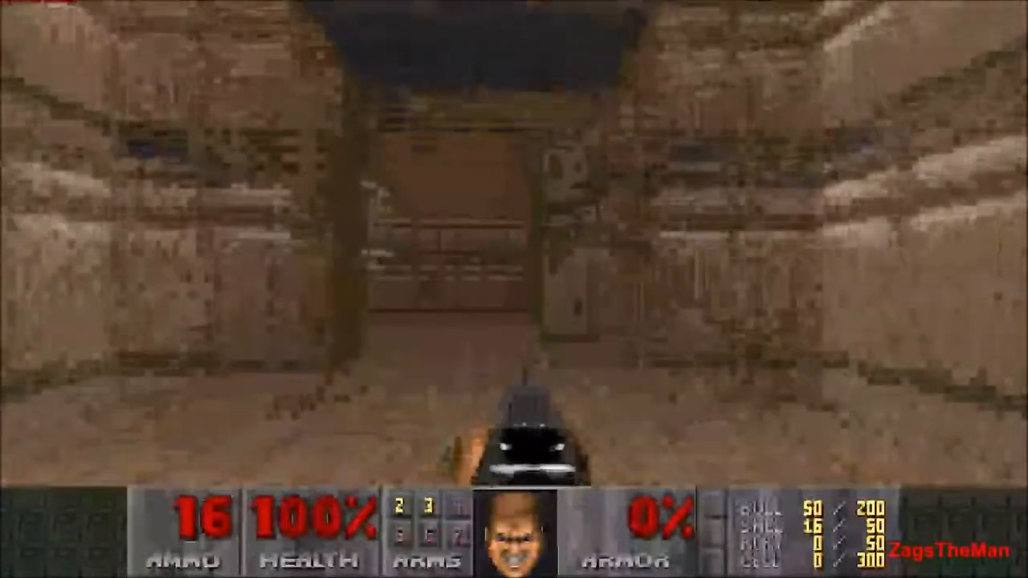
Step: Continue the test run by letting the door close and opening it again
{"action": "key", "text": "Down"}
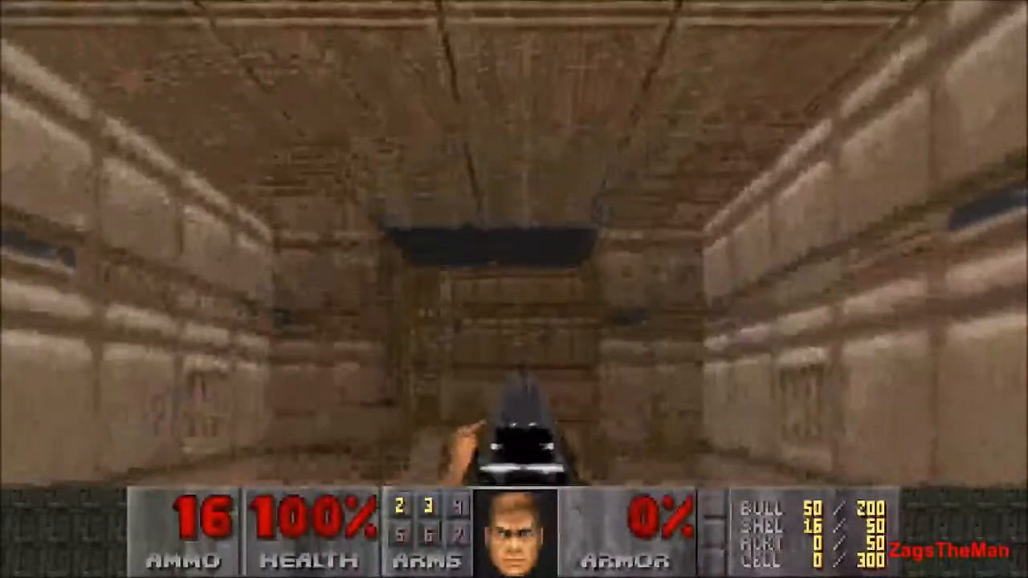
{"action": "key", "text": "Up"}
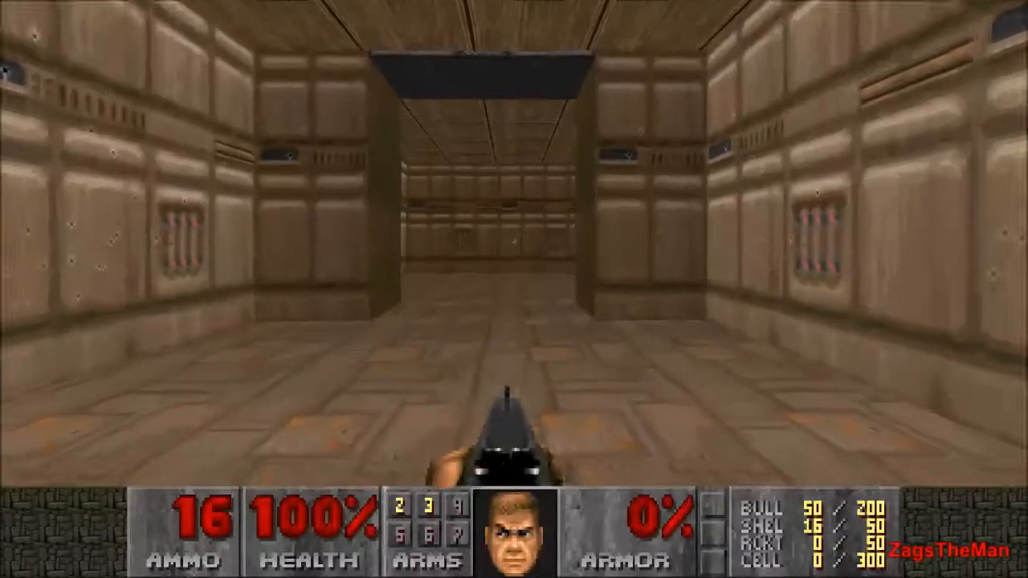
{"action": "key", "text": "Up"}
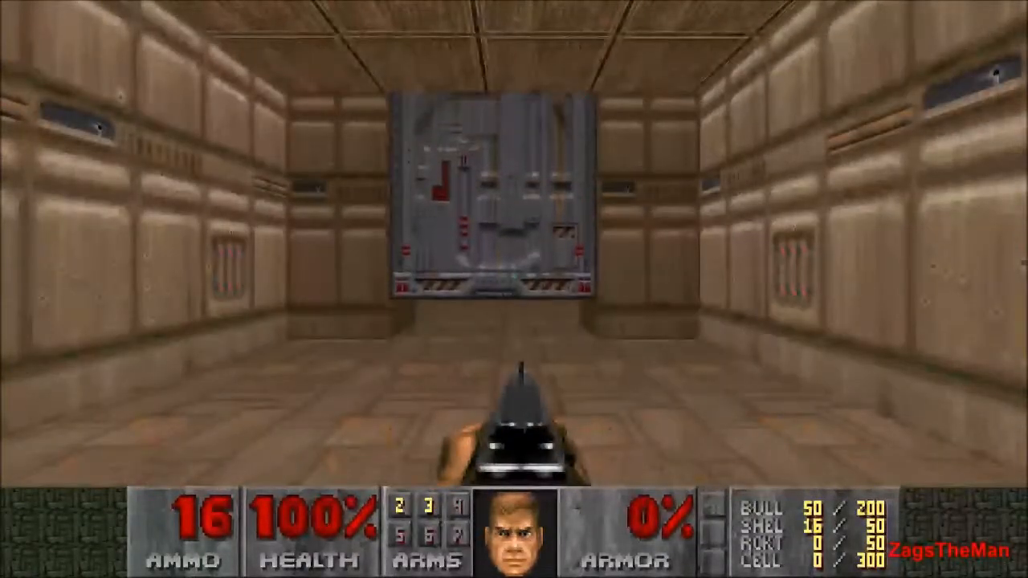
{"action": "key", "text": "Down"}
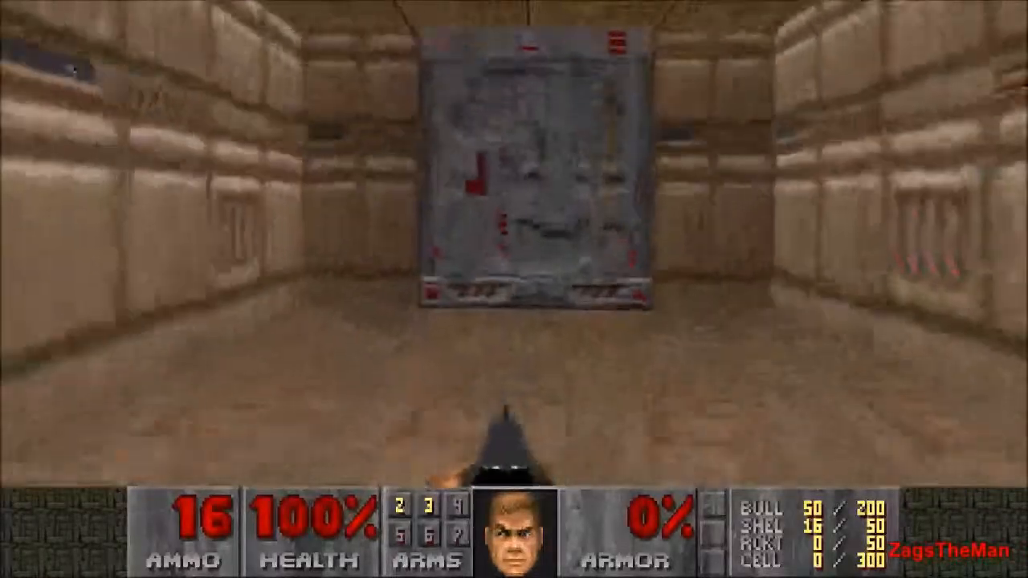
{"action": "key", "text": "Down"}
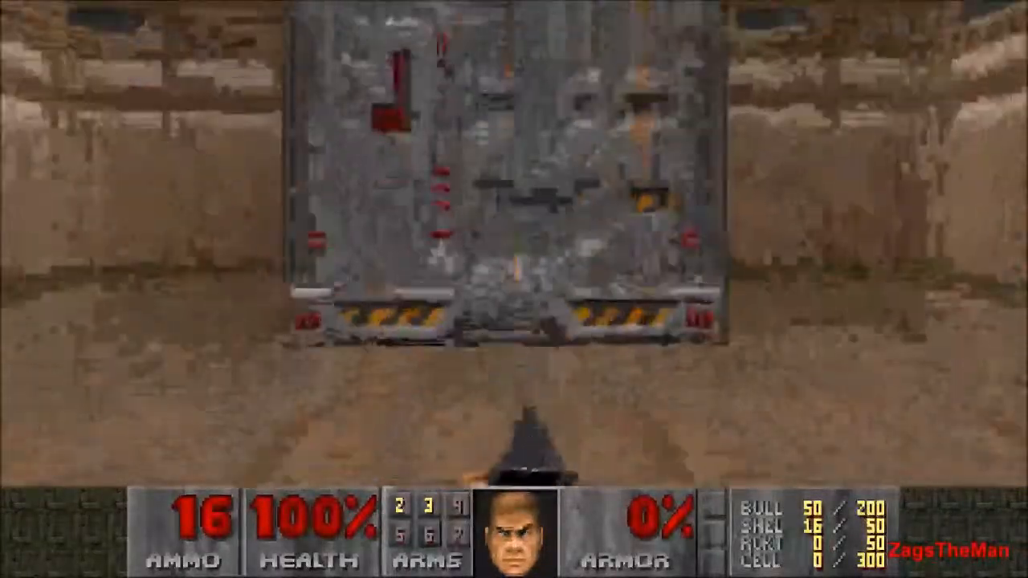
{"action": "key", "text": "Right"}
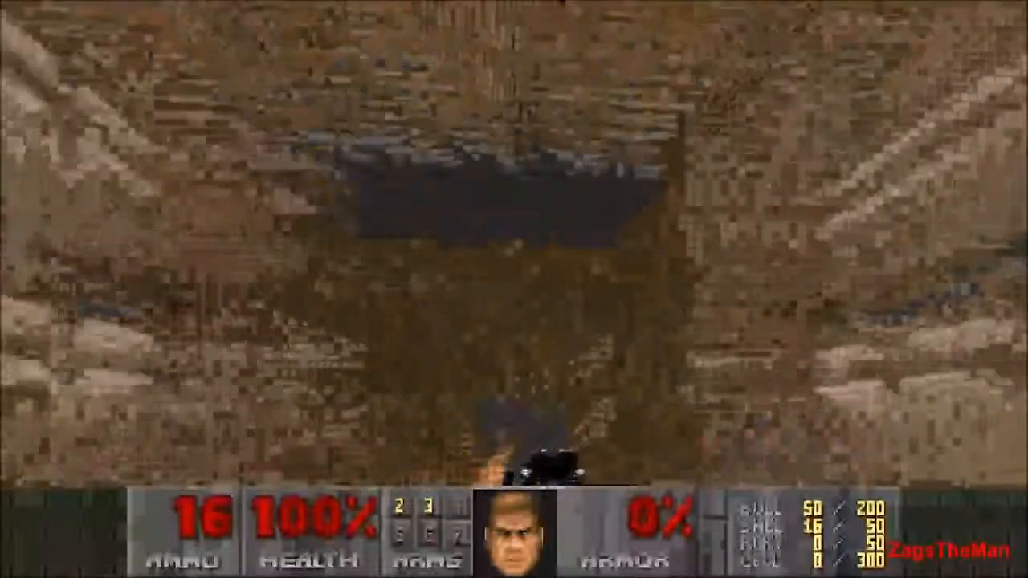
Step: Finish the test run by walking back and forth before the open door, and exit the game to the map editor
{"action": "key", "text": "Up"}
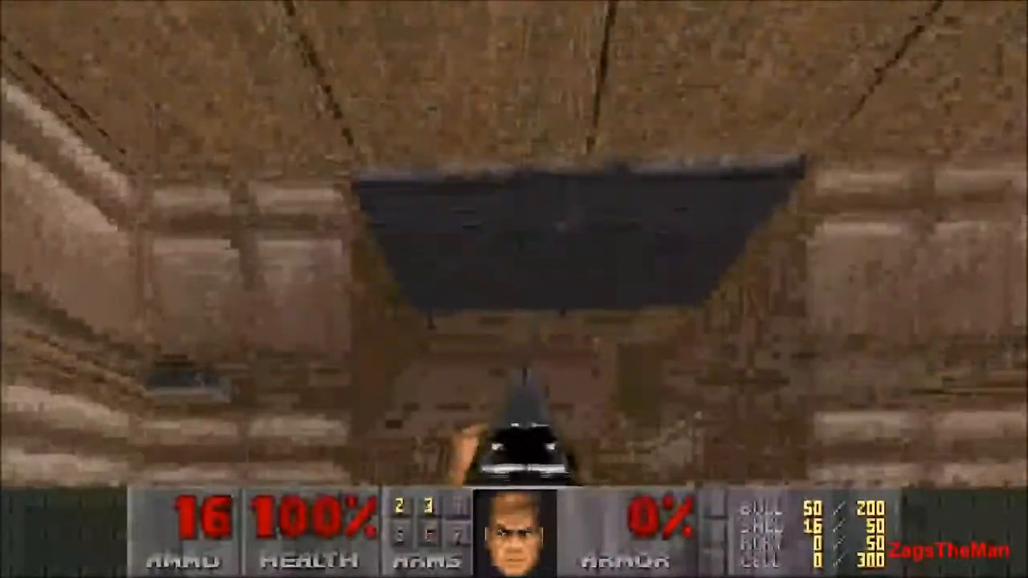
{"action": "key", "text": "Down"}
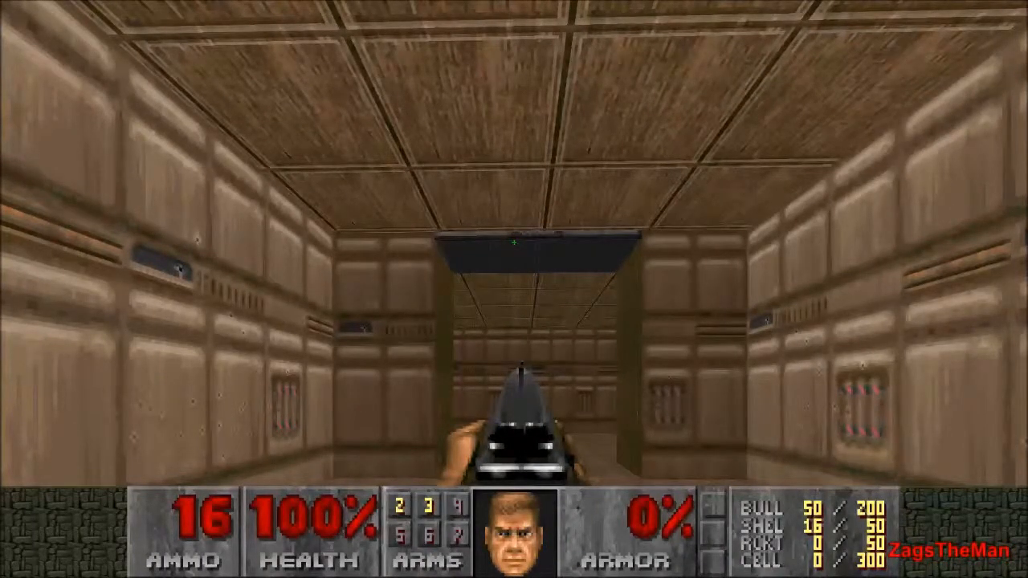
{"action": "key", "text": "Up"}
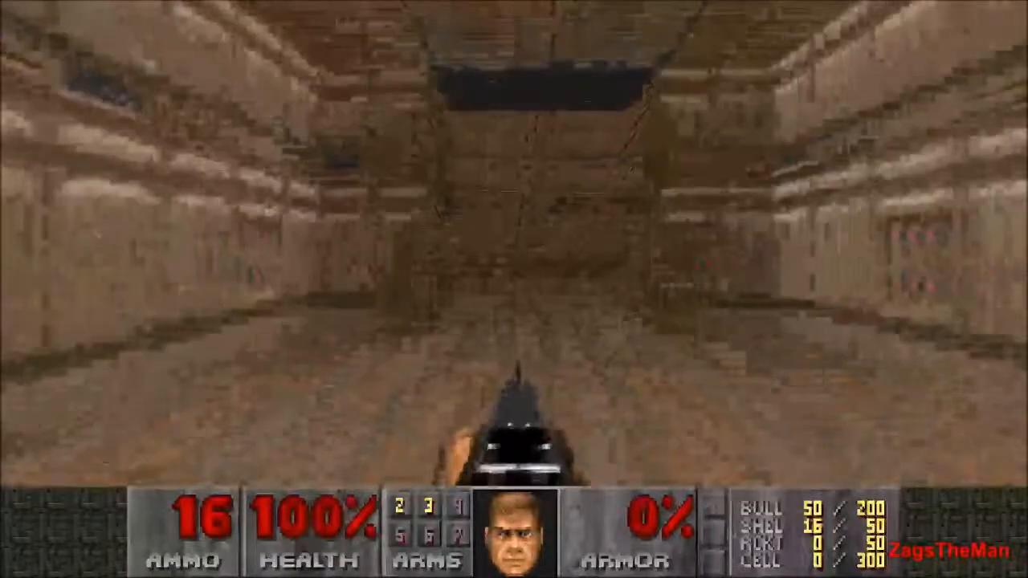
{"action": "key", "text": "Down"}
{"action": "key", "text": "Escape"}
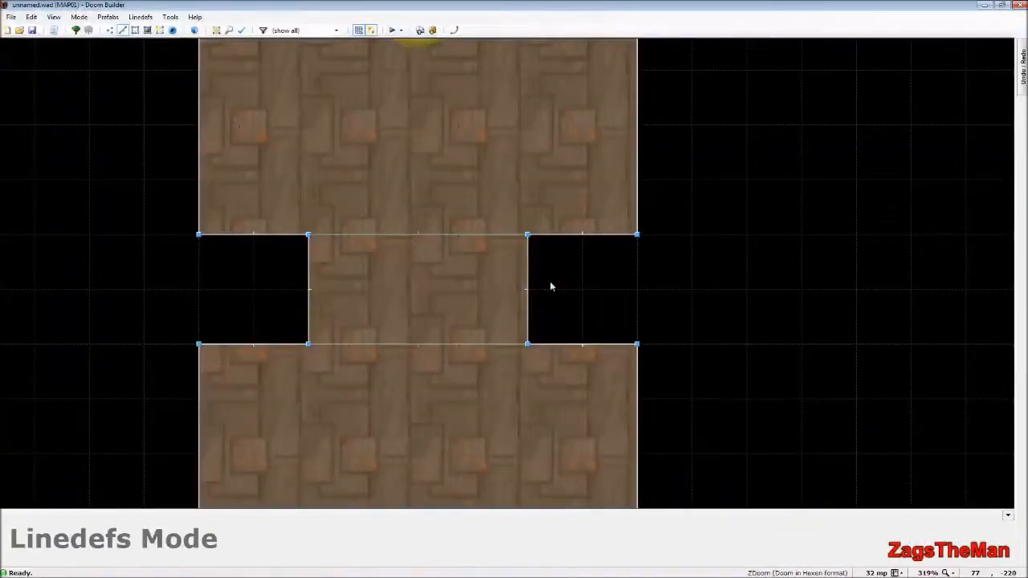
Step: Inspect both sides of the door in 3D visual mode, flying around it from the player start and shotgun rooms
{"action": "scroll", "coordinate": [551, 286], "scroll_direction": "down", "scroll_amount": 3}
{"action": "key", "text": "w"}
{"action": "key", "text": "d"}
{"action": "key", "text": "e"}
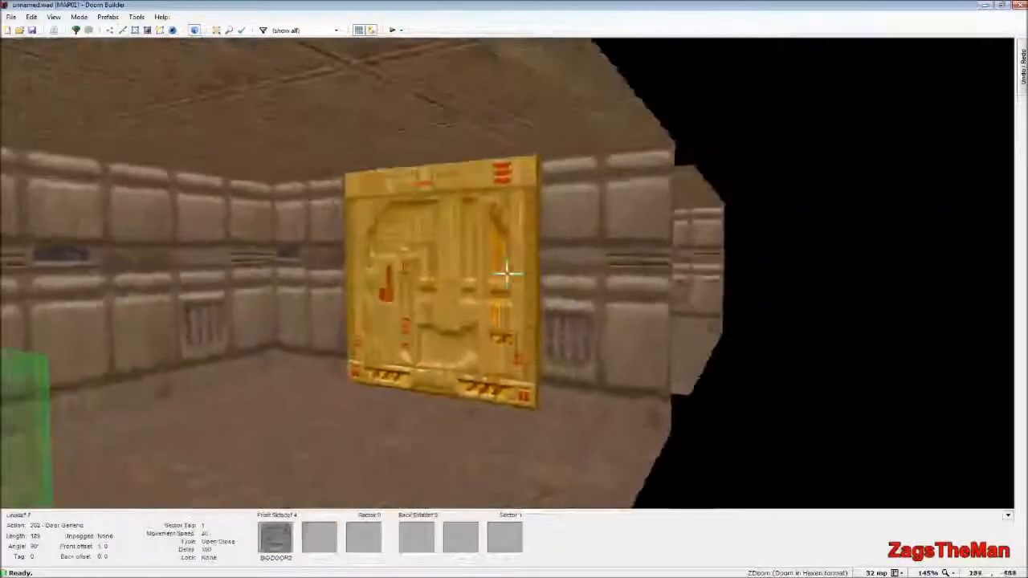
{"action": "key", "text": "s"}
{"action": "key", "text": "e"}
{"action": "key", "text": "d"}
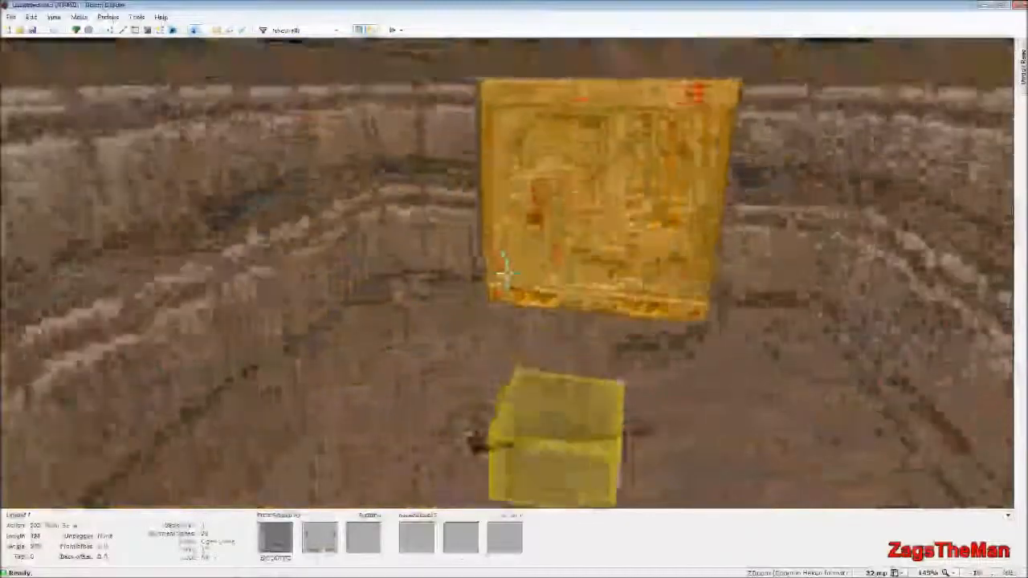
{"action": "key", "text": "e"}
{"action": "key", "text": "d"}
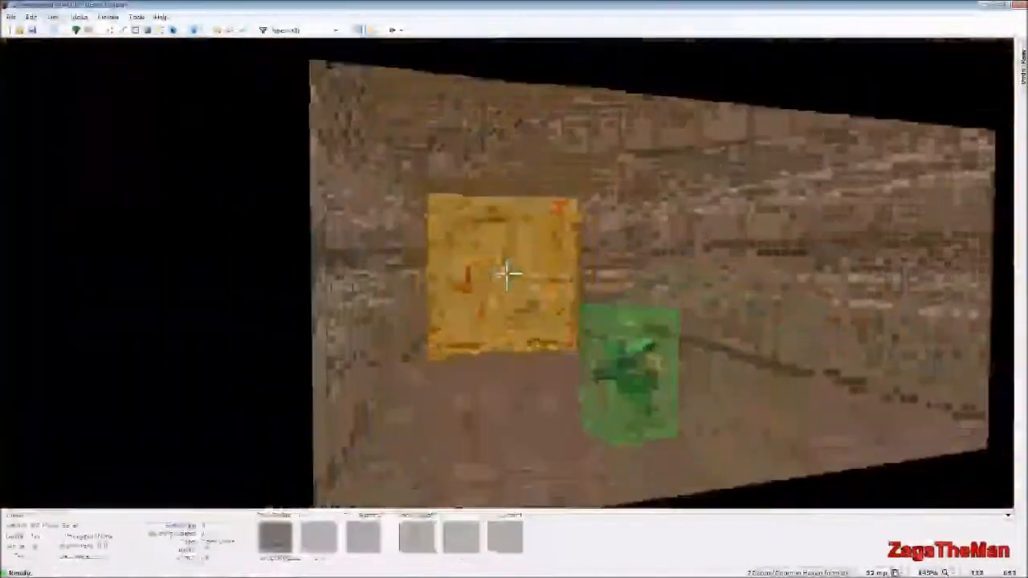
{"action": "key", "text": "d"}
{"action": "key", "text": "s"}
{"action": "key", "text": "d"}
{"action": "key", "text": "e"}
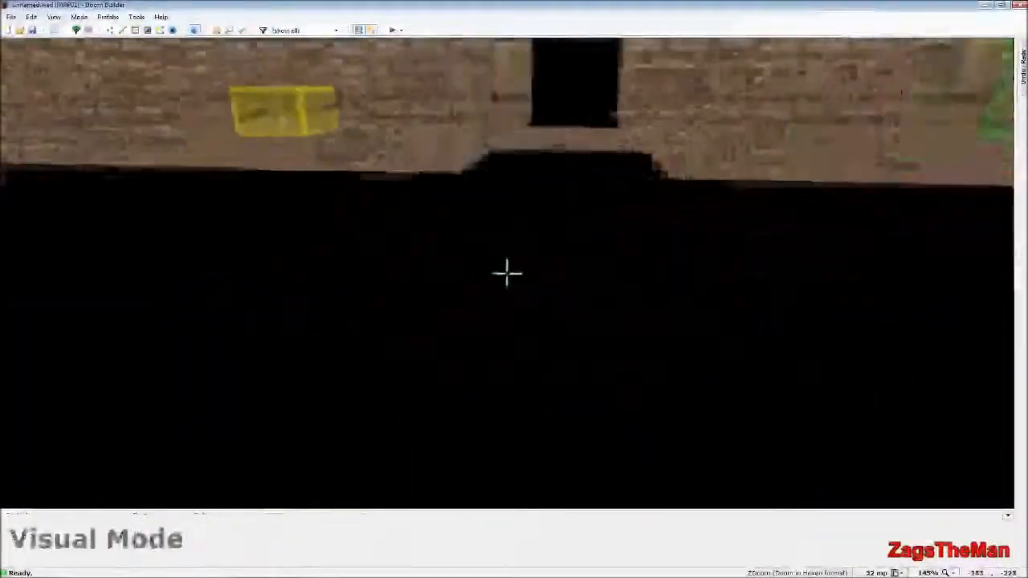
{"action": "key", "text": "e"}
{"action": "key", "text": "d"}
{"action": "key", "text": "e"}
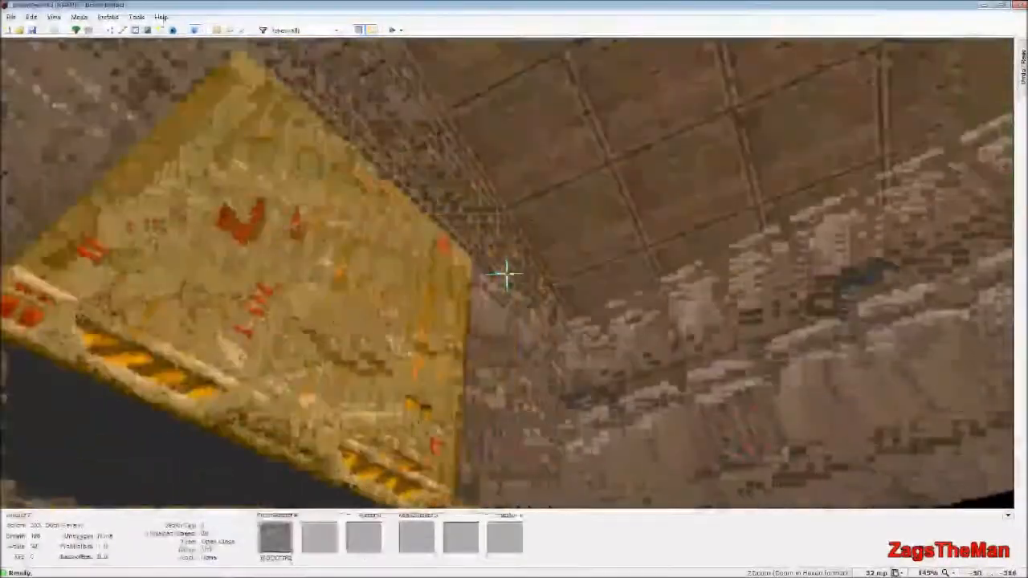
{"action": "key", "text": "d"}
{"action": "key", "text": "e"}
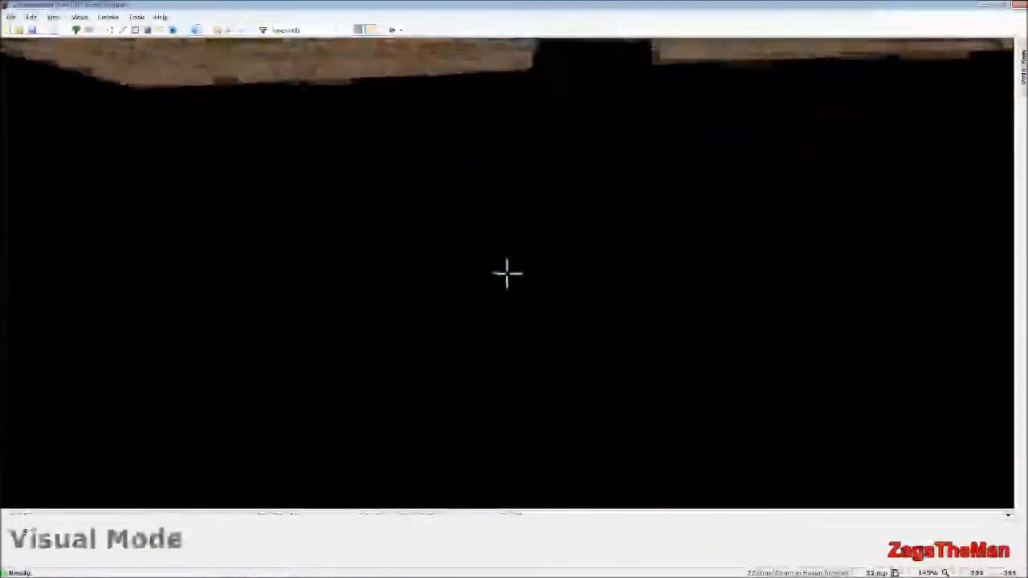
Step: Examine the door and both rooms from outside in 3D, and return to the 2D map in Linedefs mode
{"action": "key", "text": "f"}
{"action": "key", "text": "e"}
{"action": "key", "text": "d"}
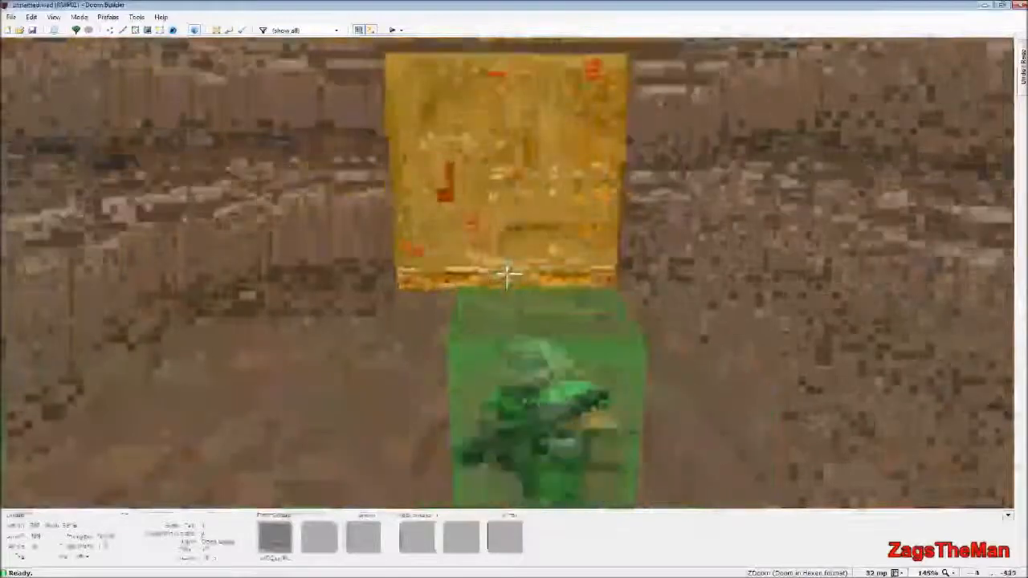
{"action": "key", "text": "d"}
{"action": "key", "text": "s"}
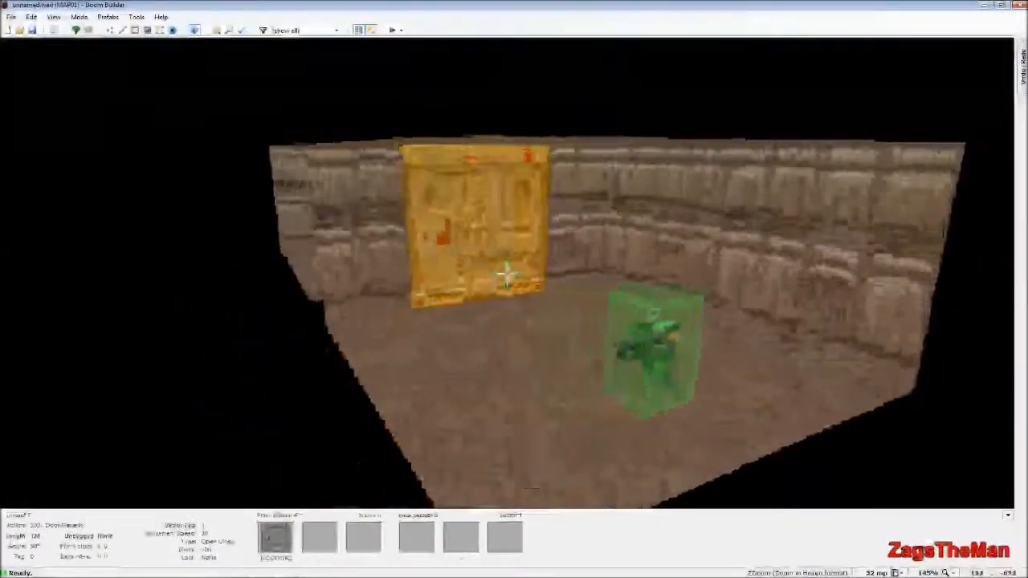
{"action": "key", "text": "s"}
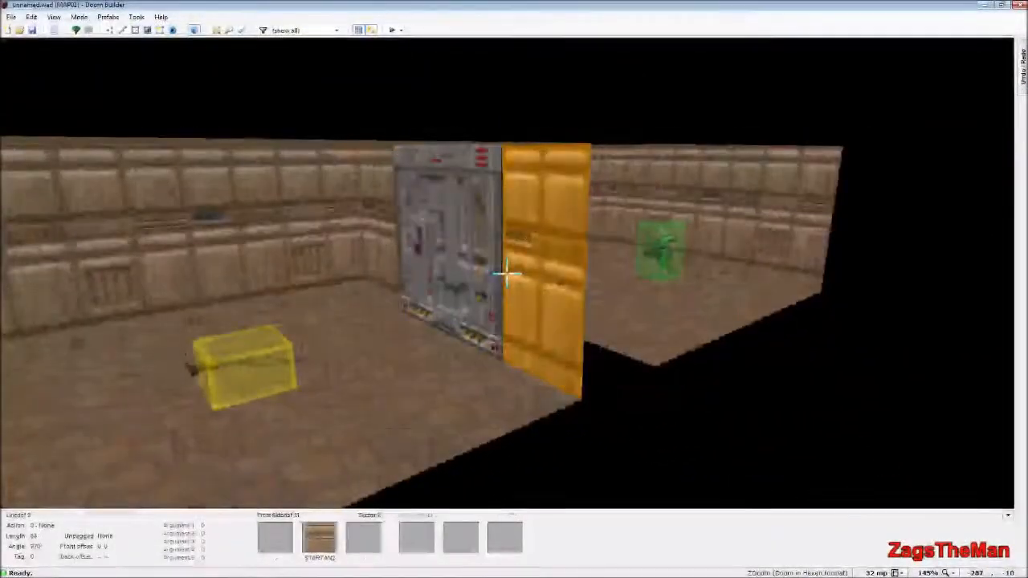
{"action": "key", "text": "f"}
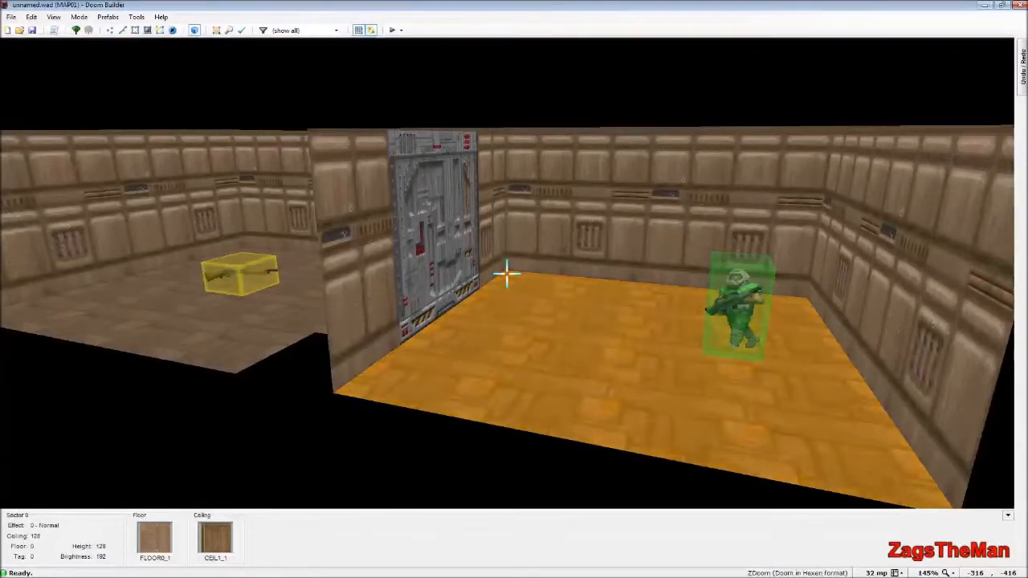
{"action": "key", "text": "q"}
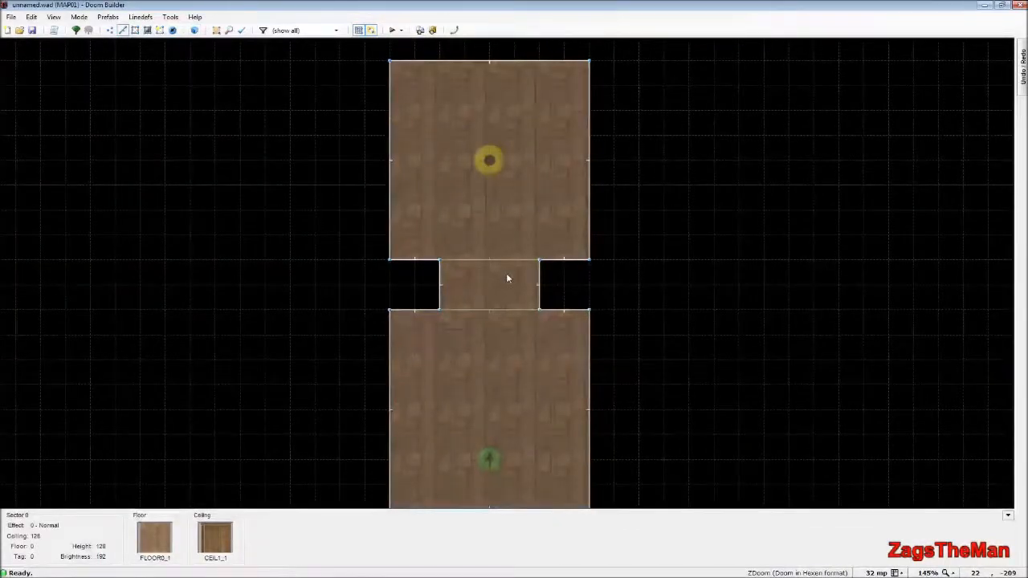